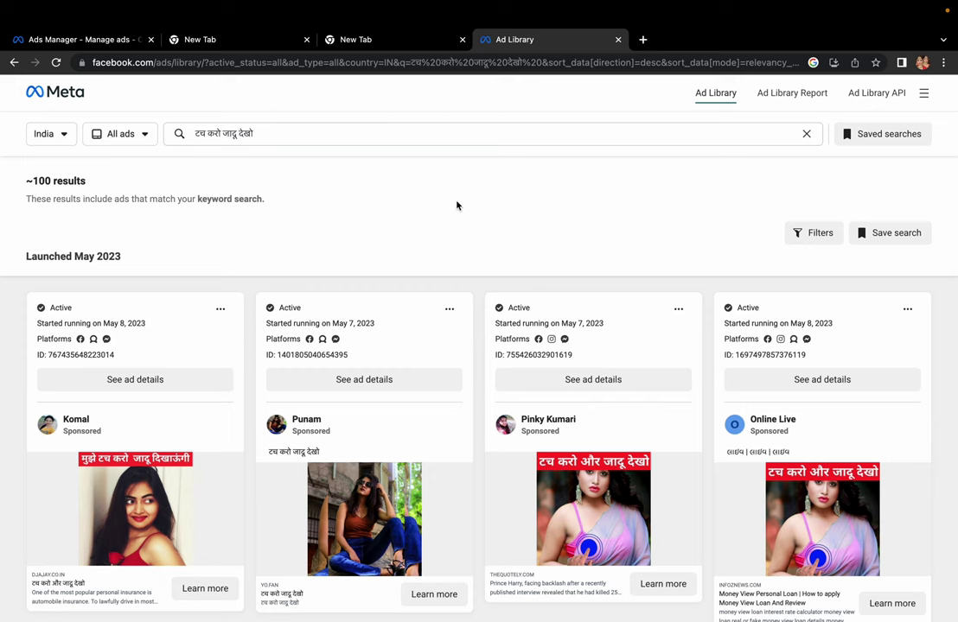
Examine the ads matching "टच करो जादू देखो", comparing their images, captions and start dates.
scroll(186, 407, "down", 2)
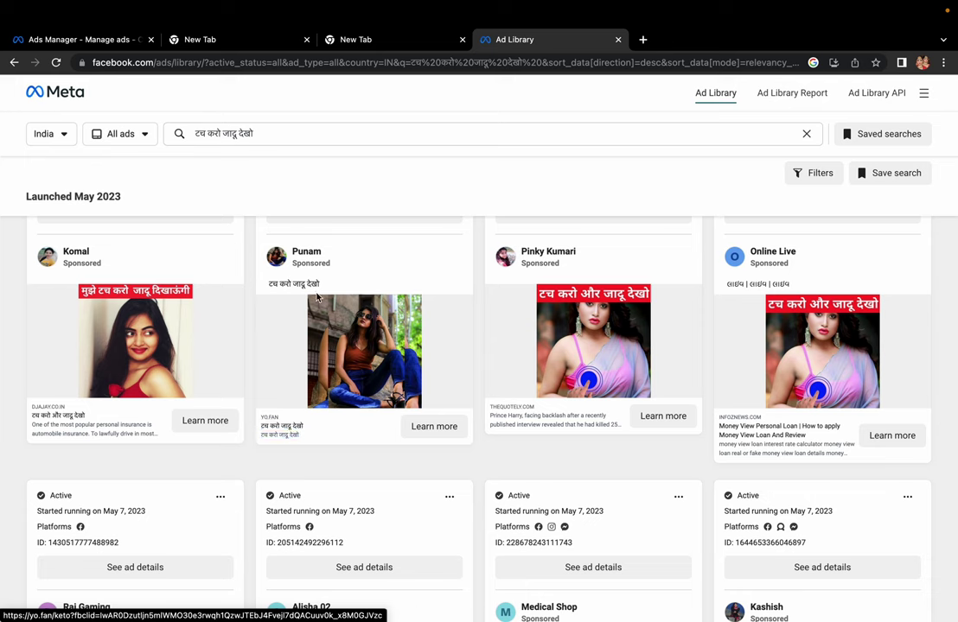
scroll(329, 471, "down", 5)
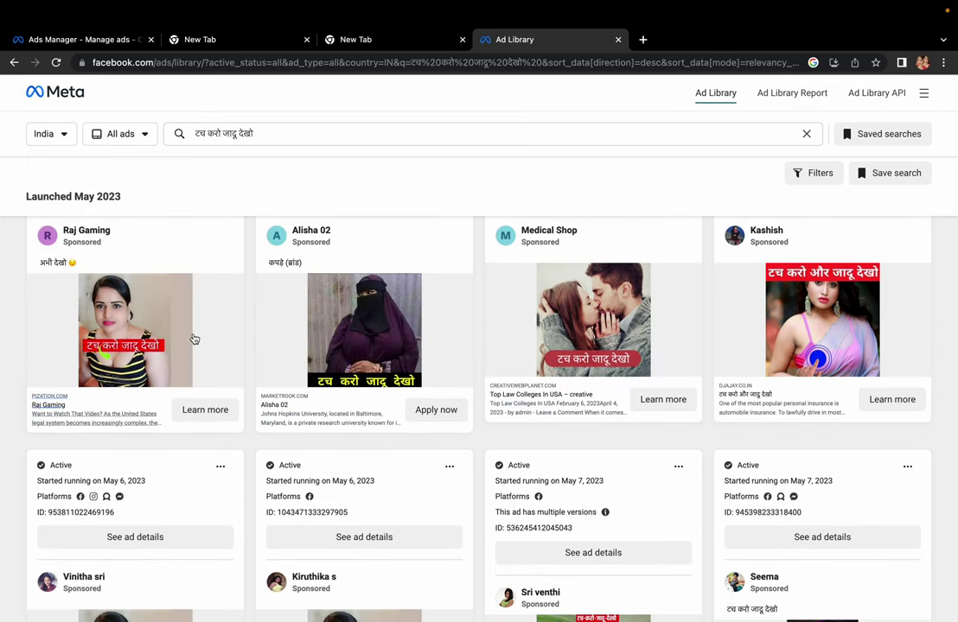
scroll(250, 484, "down", 2)
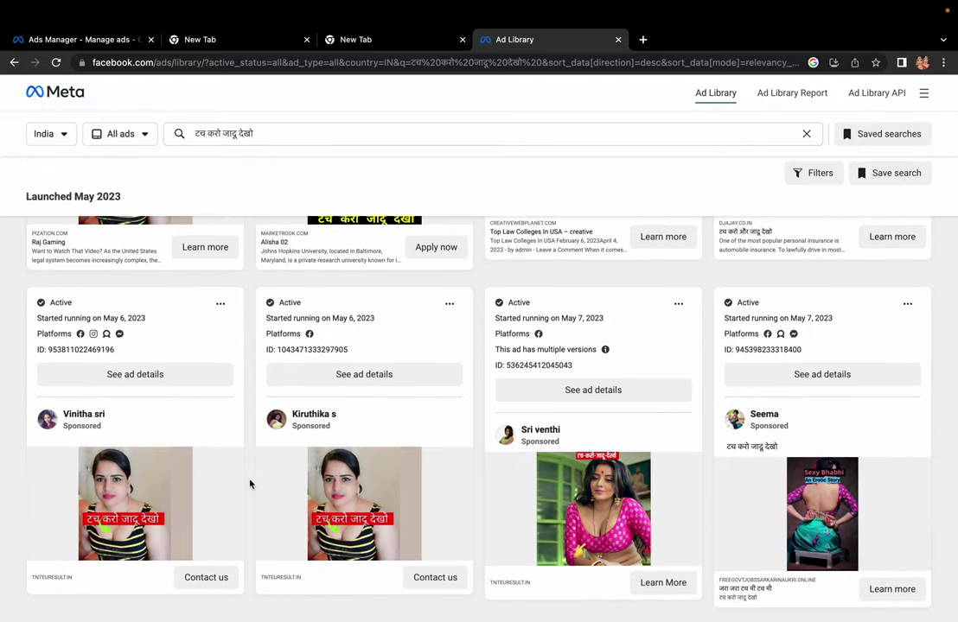
scroll(250, 484, "down", 3)
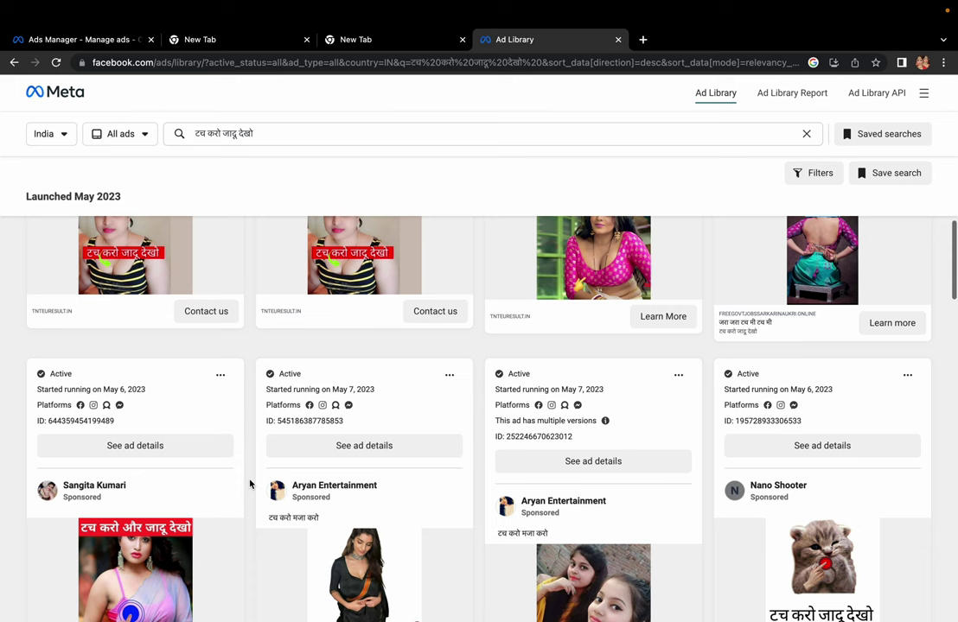
scroll(250, 484, "down", 4)
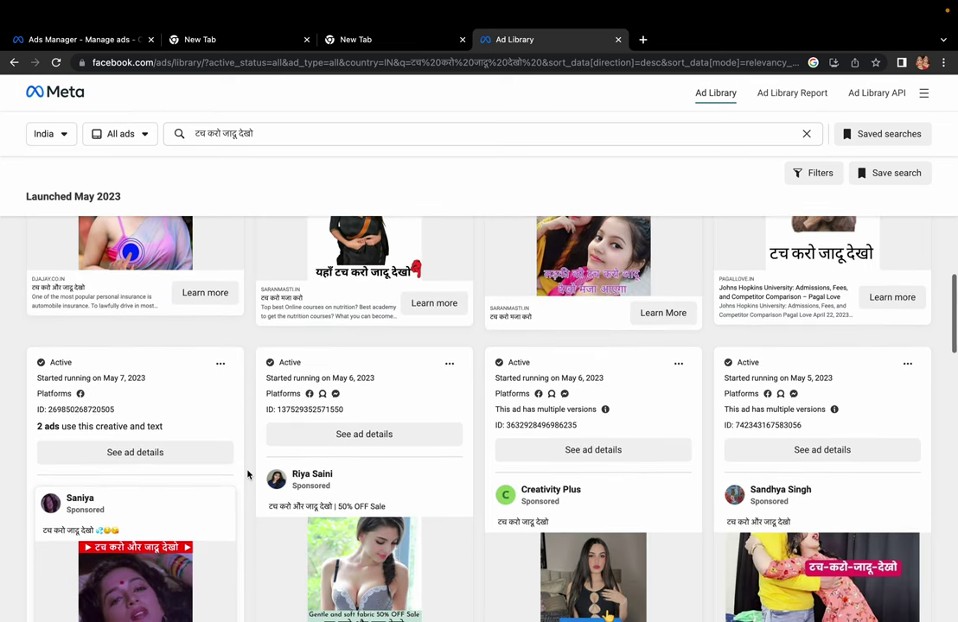
scroll(248, 475, "down", 2)
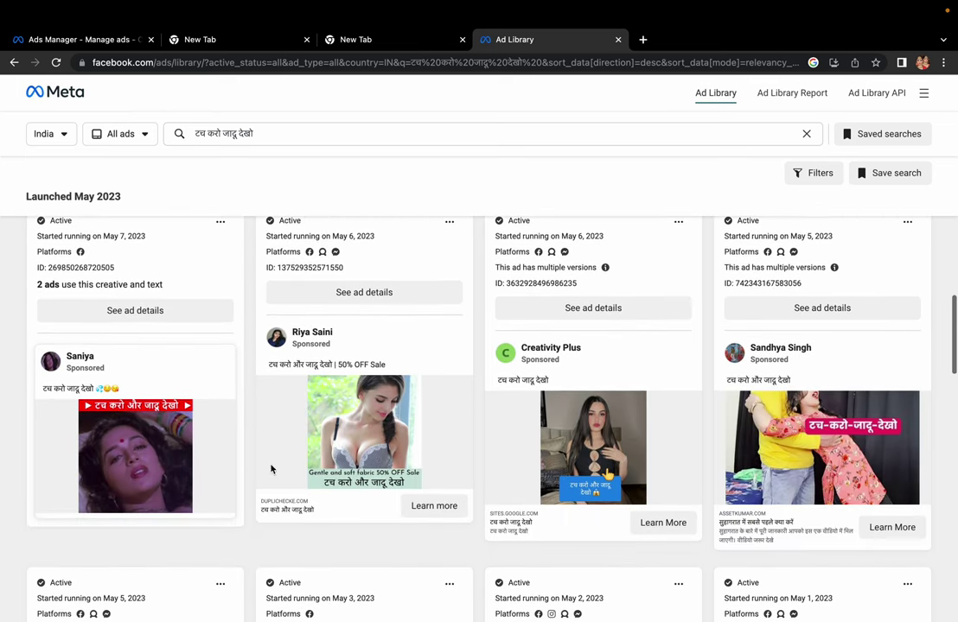
scroll(275, 509, "down", 10)
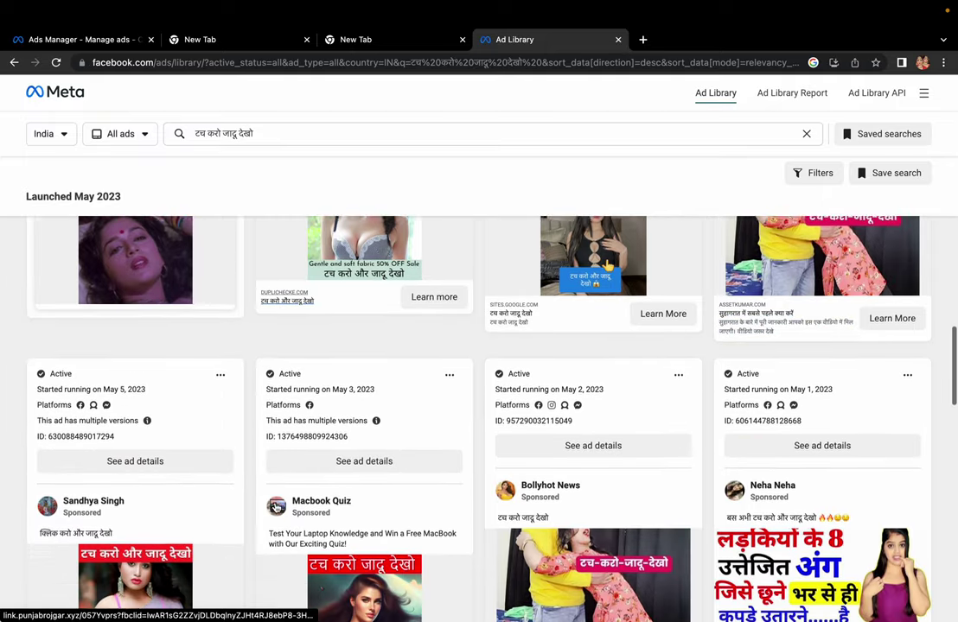
scroll(275, 508, "down", 7)
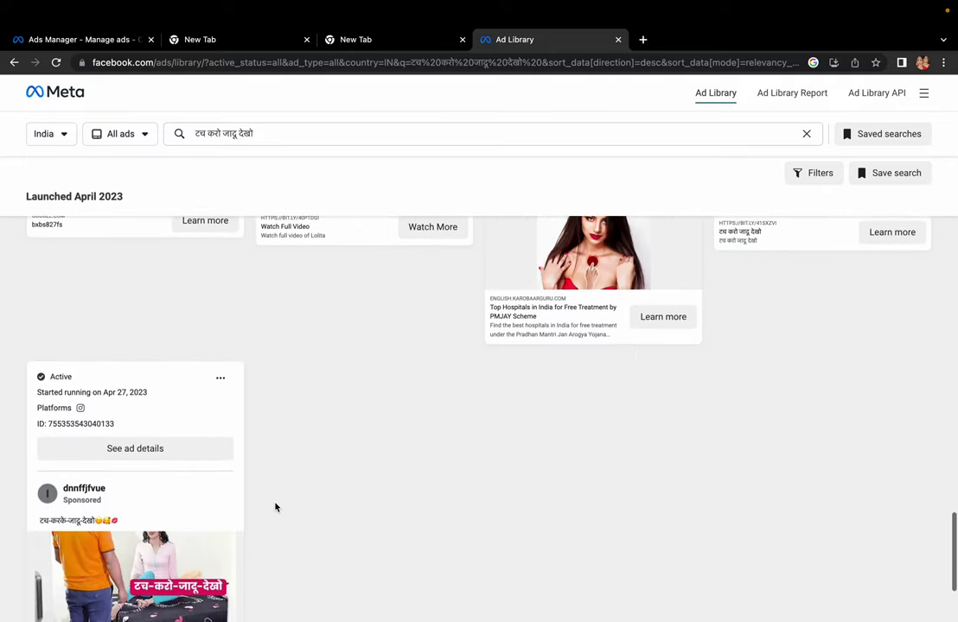
scroll(275, 508, "up", 8)
scroll(275, 508, "up", 10)
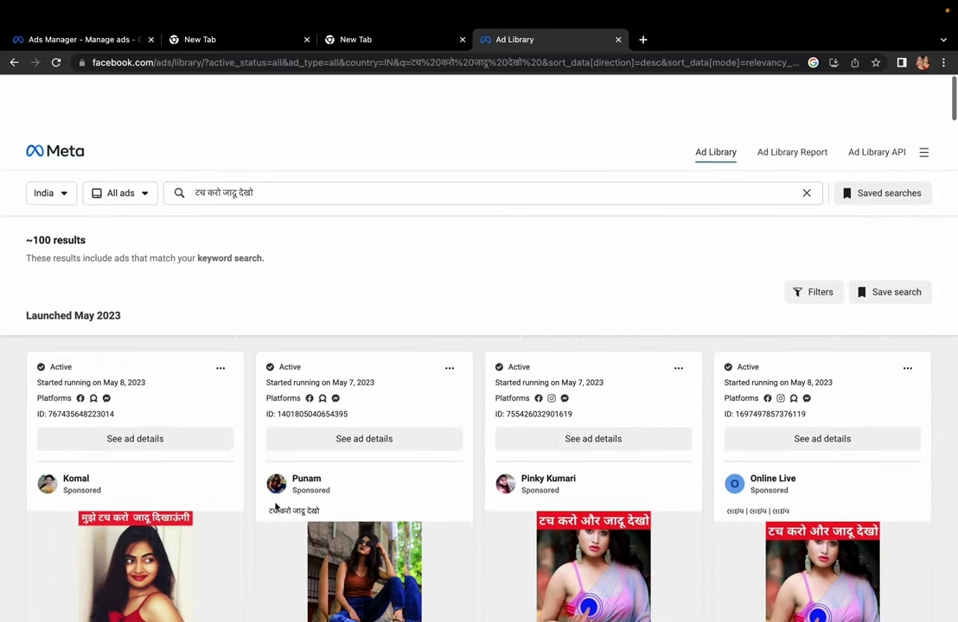
Replace the Ad Library keyword with the recent search "touch see the magic".
left_click(321, 134)
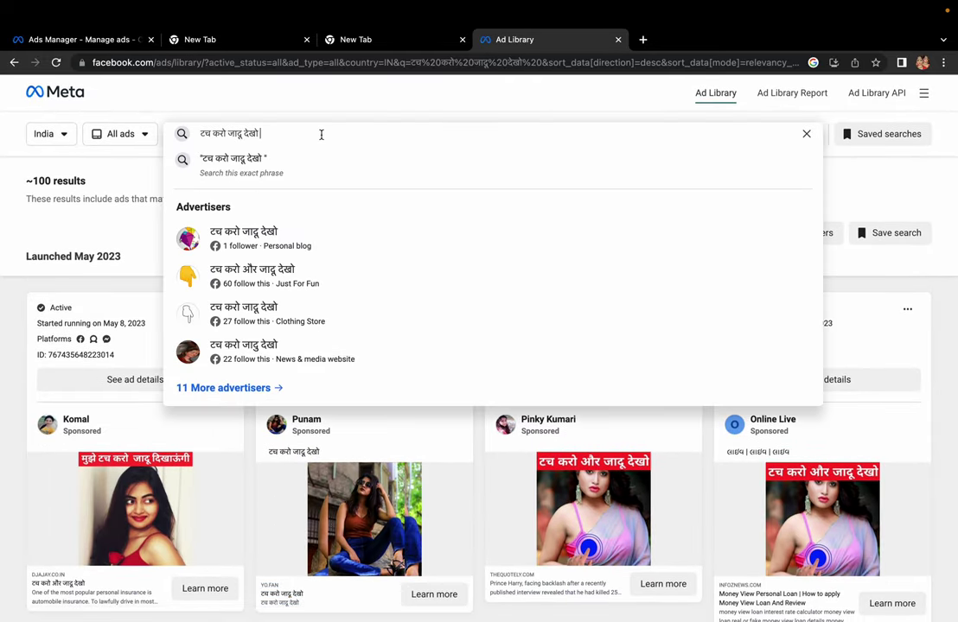
key("super+a")
key("BackSpace")
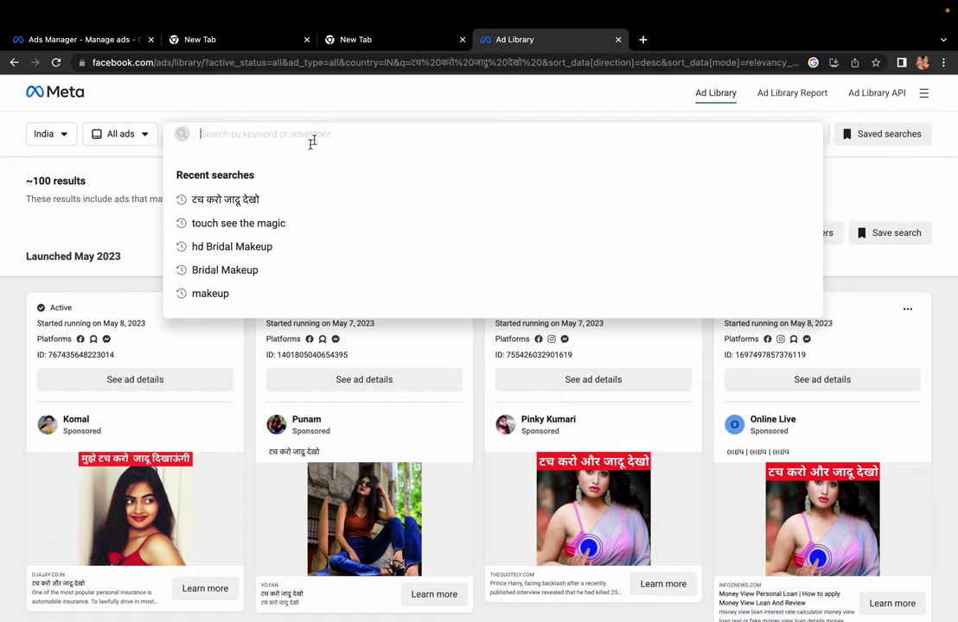
left_click(238, 224)
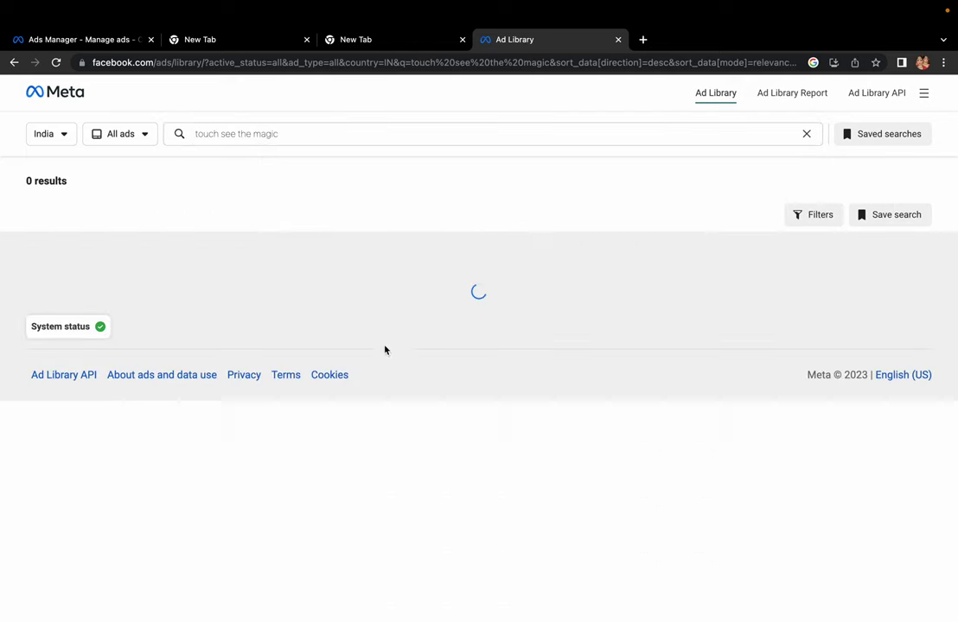
Look through the ads matching "touch see the magic" and return to the start of the results.
scroll(370, 397, "down", 5)
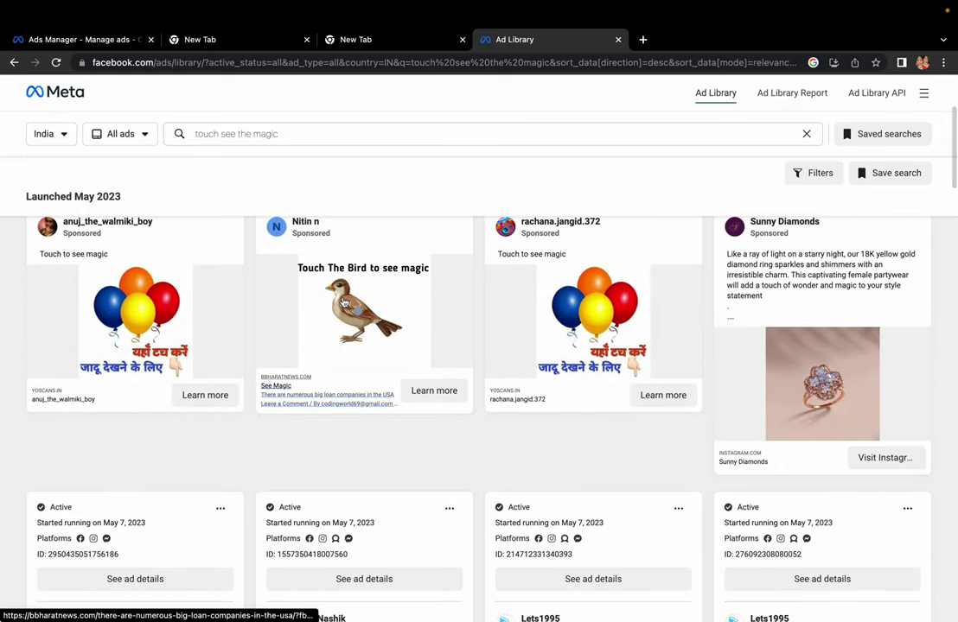
scroll(388, 439, "down", 6)
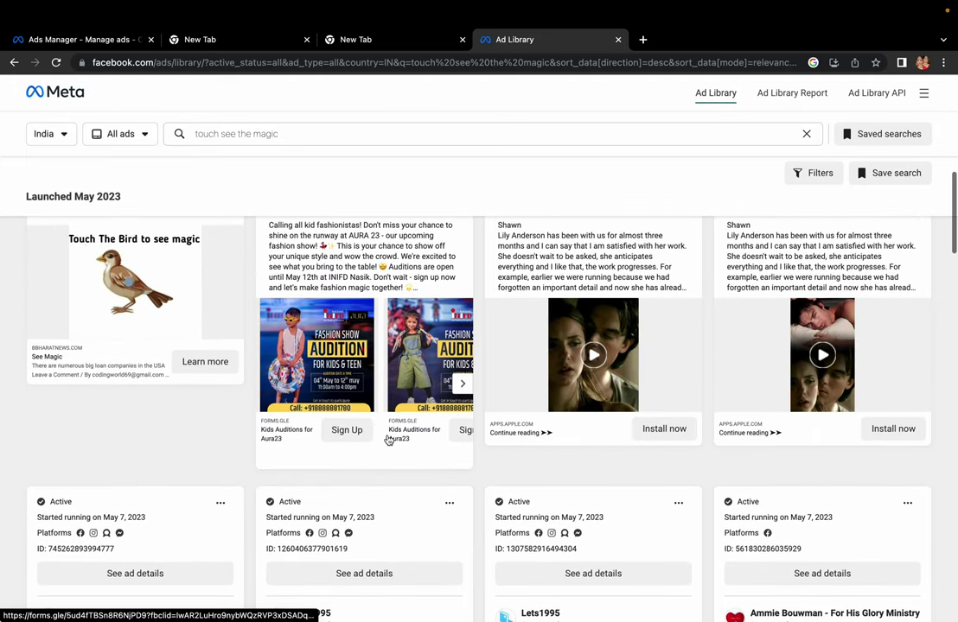
scroll(388, 440, "down", 7)
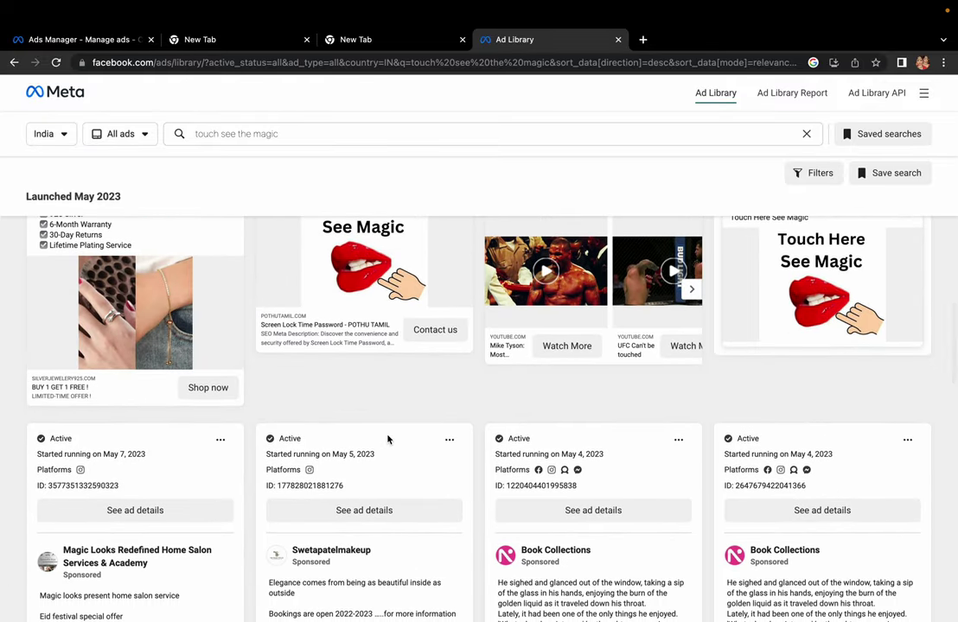
scroll(388, 440, "down", 5)
scroll(388, 440, "down", 1)
scroll(388, 439, "down", 1)
scroll(387, 440, "up", 10)
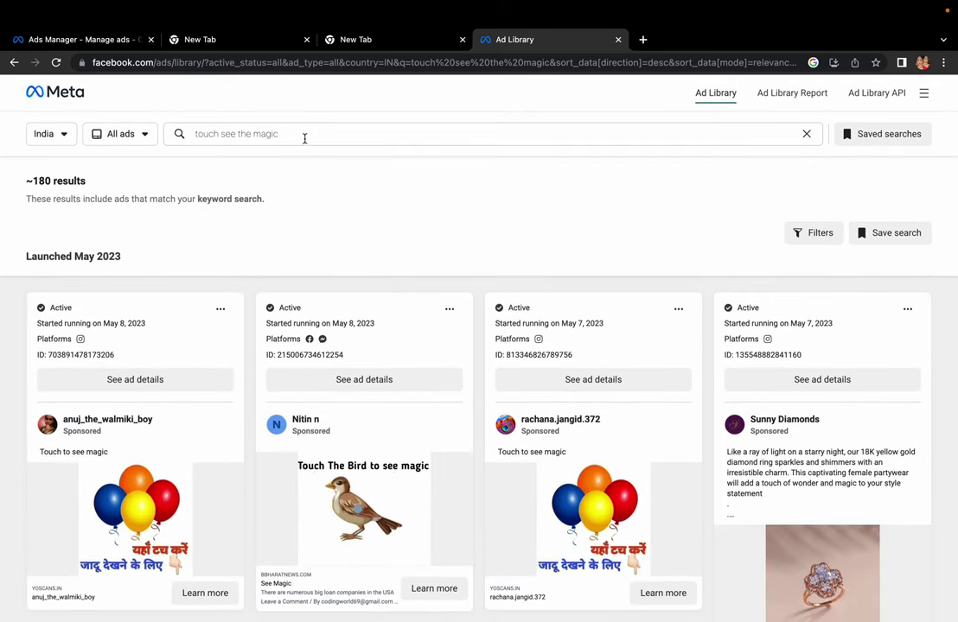
Clear the "touch see the magic" keyword from the search and dismiss the suggestions.
triple_click(304, 138)
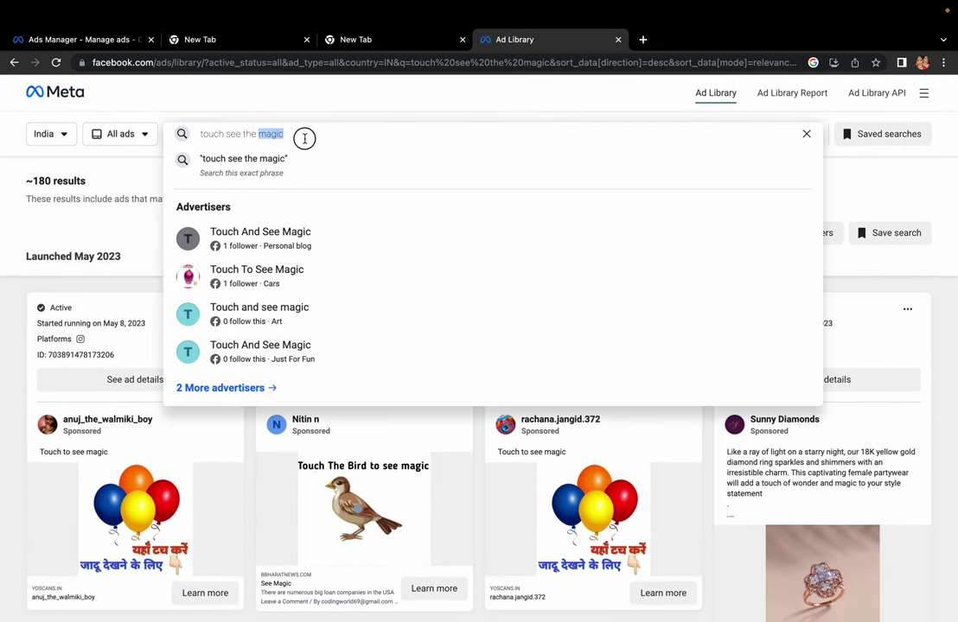
key("BackSpace")
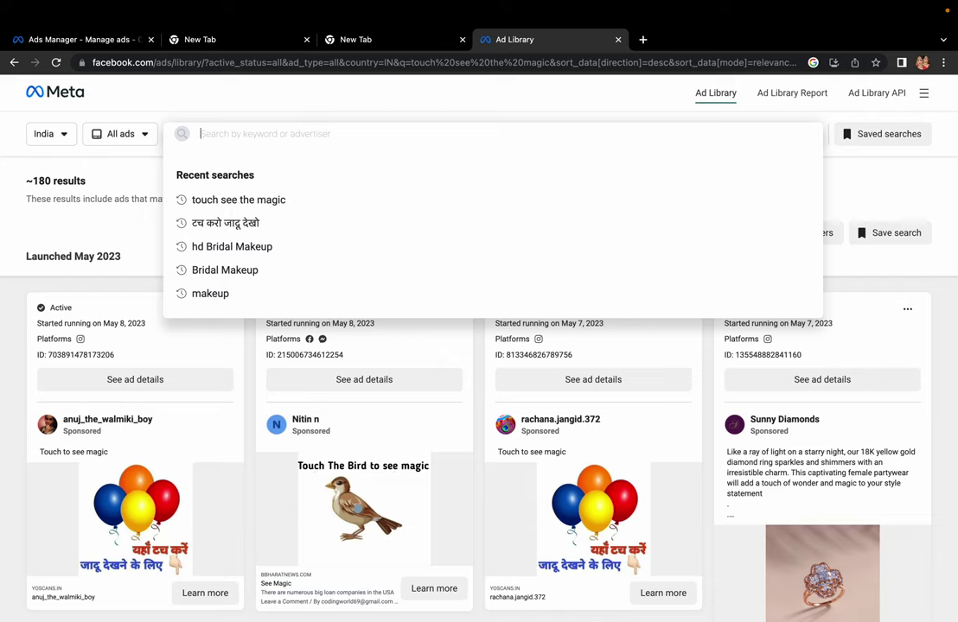
left_click(289, 103)
View the ad details of the "Touch The Bird to see magic" ad.
scroll(416, 400, "down", 2)
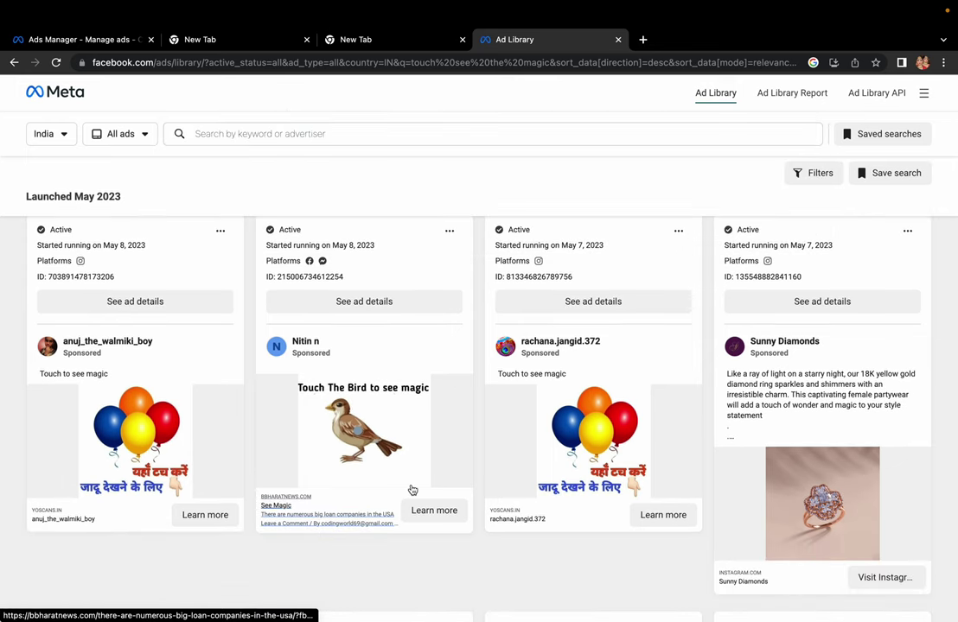
left_click(362, 302)
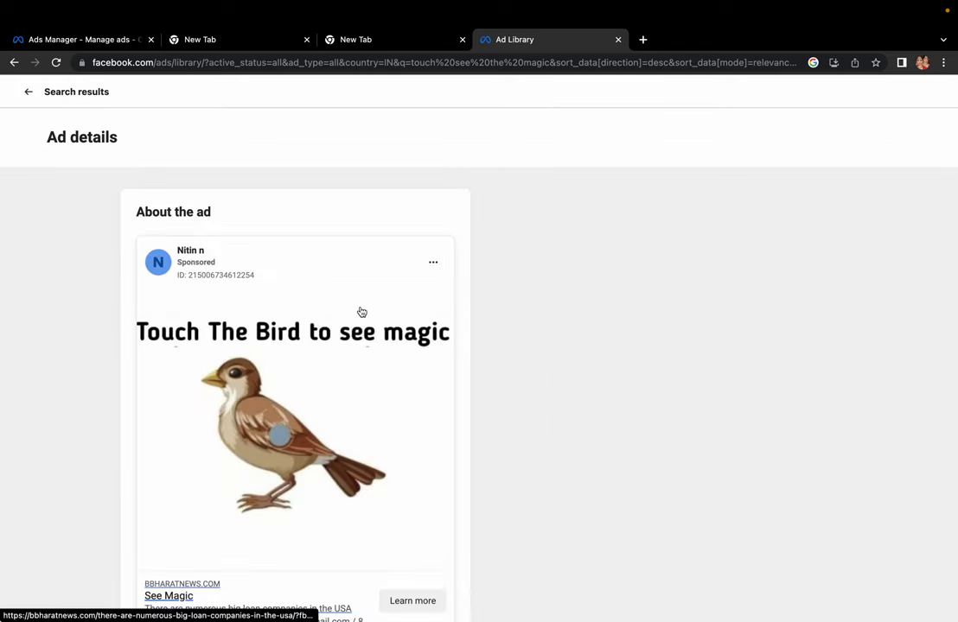
scroll(364, 374, "down", 2)
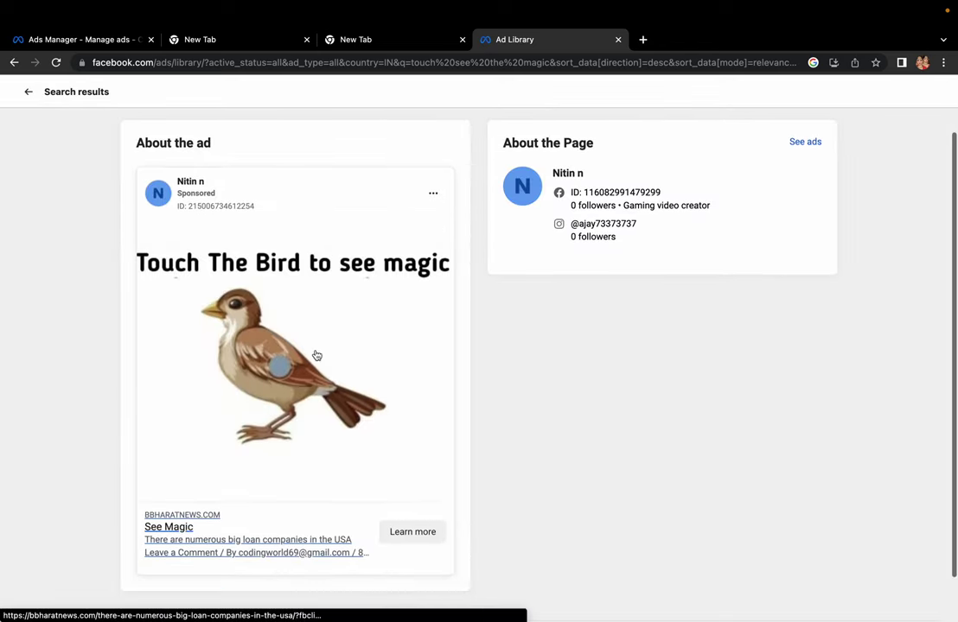
Open the image of the "Touch The Bird to see magic" ad in a new tab and view it.
right_click(265, 318)
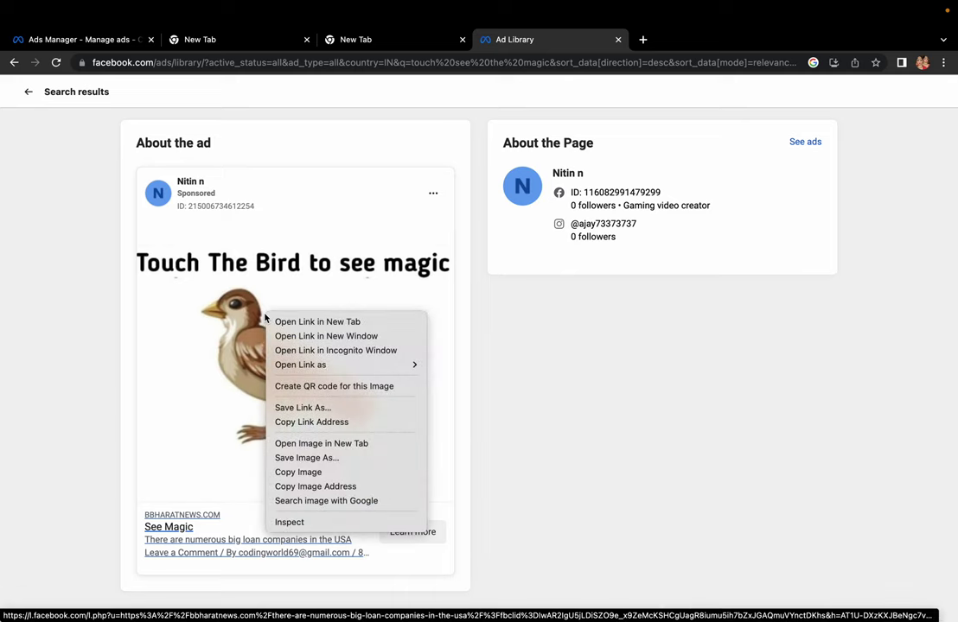
left_click(317, 443)
left_click(663, 50)
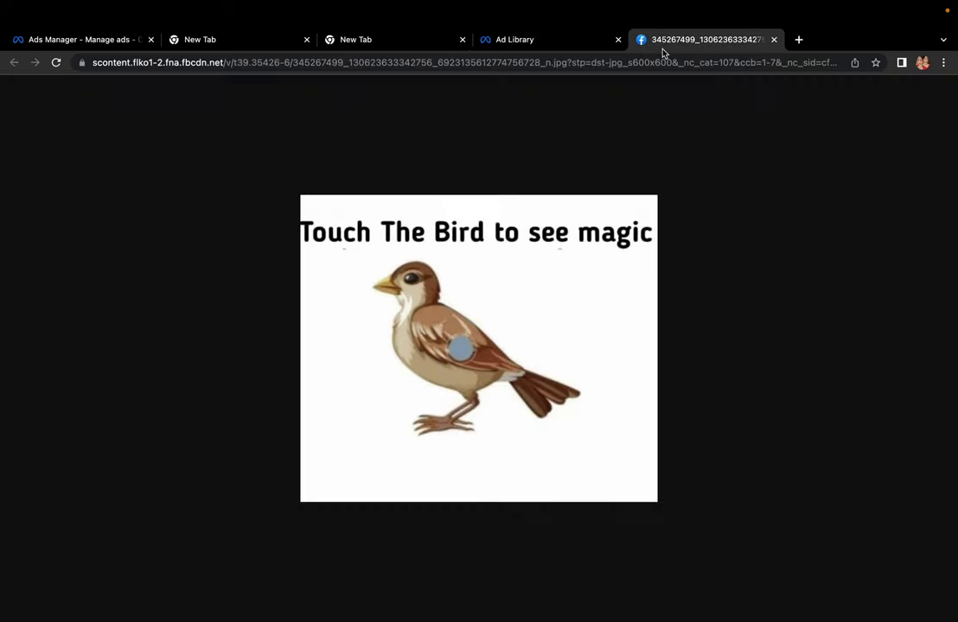
Leave the bird image and go back from the ad details to the Ad Library search results.
right_click(468, 288)
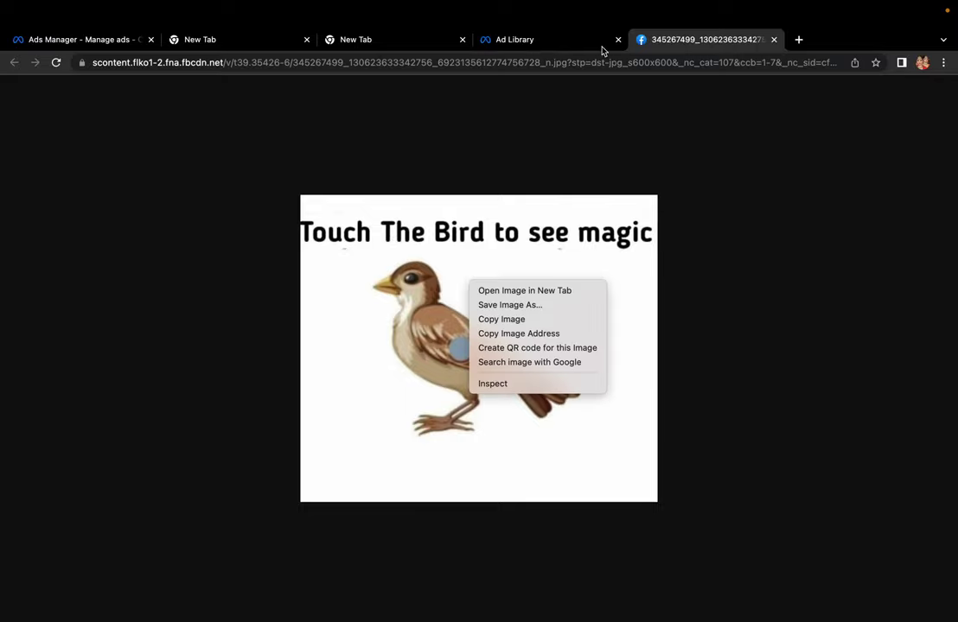
left_click(579, 41)
left_click(563, 39)
scroll(409, 281, "down", 1)
scroll(257, 218, "up", 3)
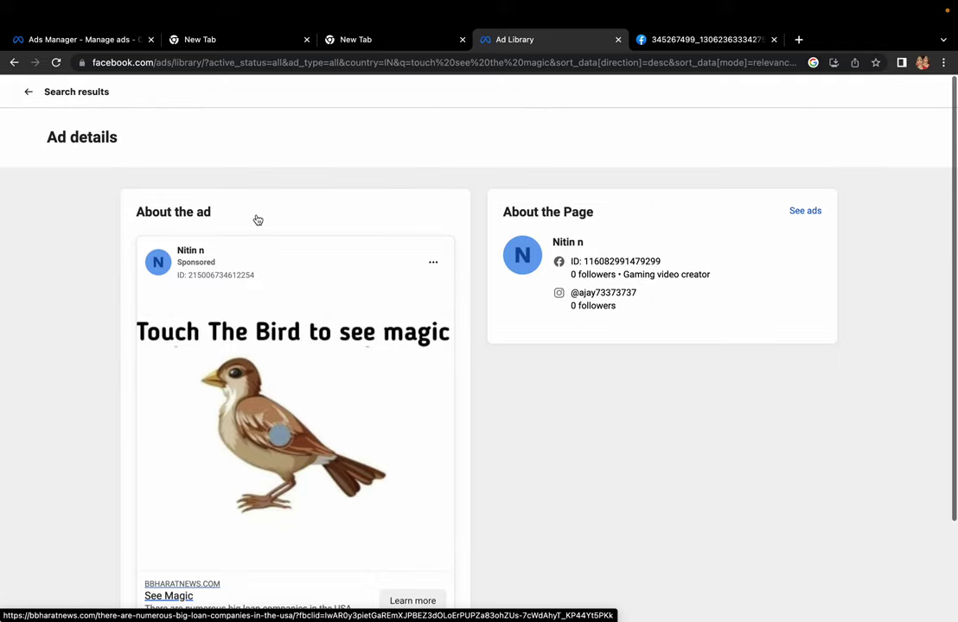
left_click(26, 92)
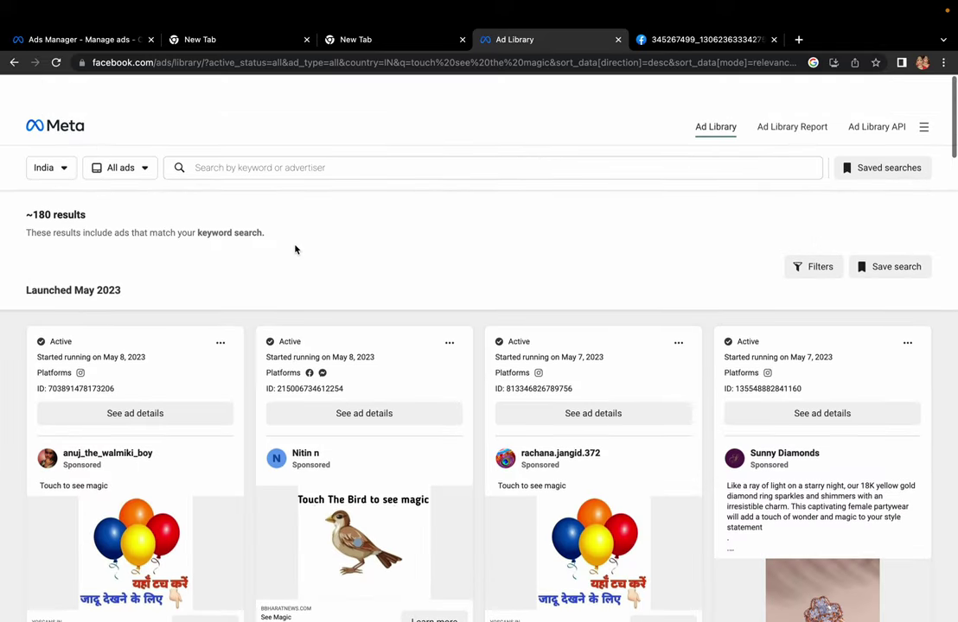
Rerun the recent search "टच करो जादू देखो" and examine the images and captions of the matching ads.
left_click(254, 136)
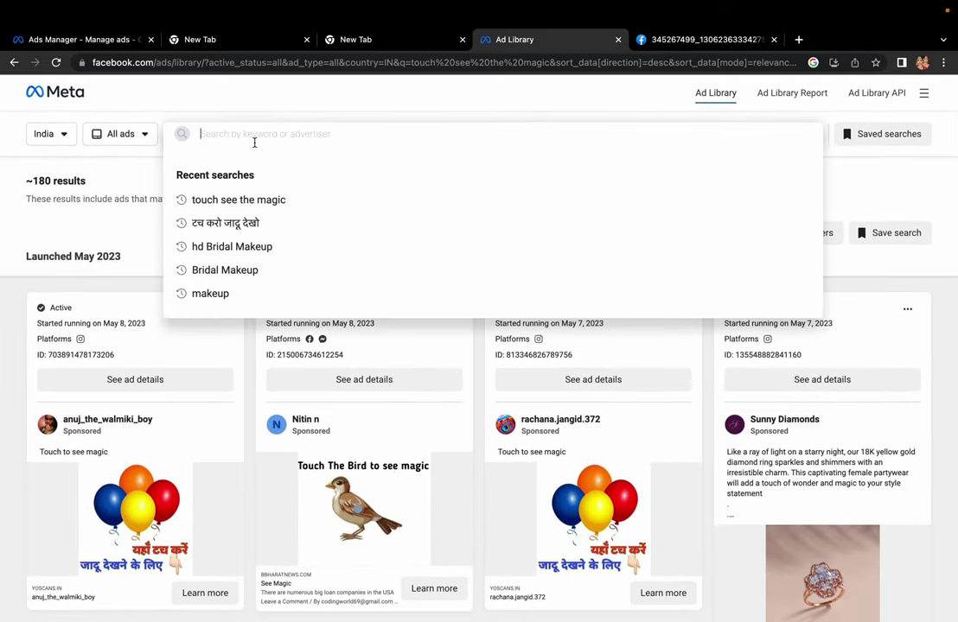
left_click(227, 223)
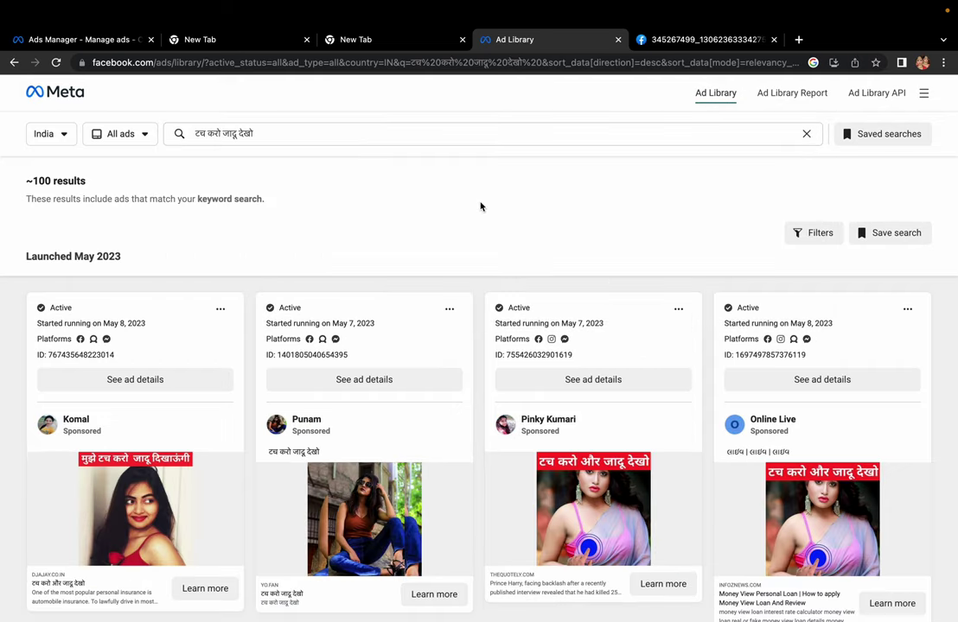
scroll(475, 404, "down", 10)
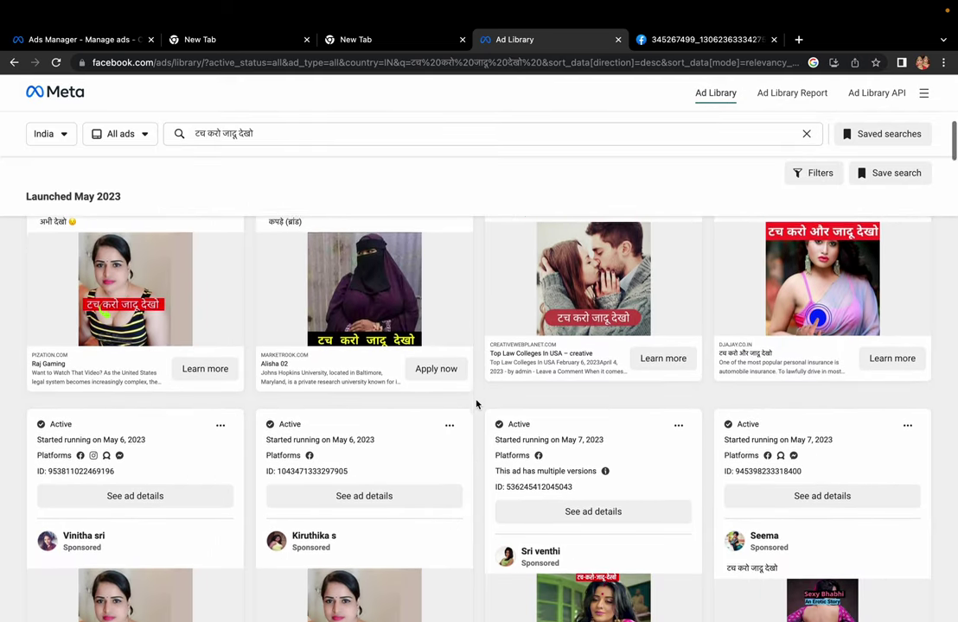
scroll(475, 403, "down", 5)
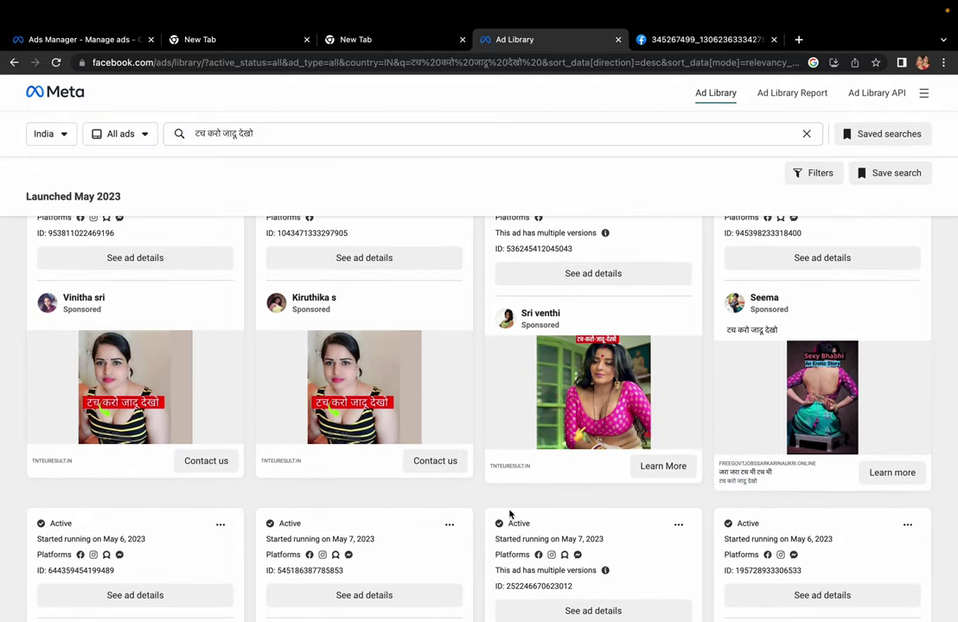
scroll(510, 514, "down", 7)
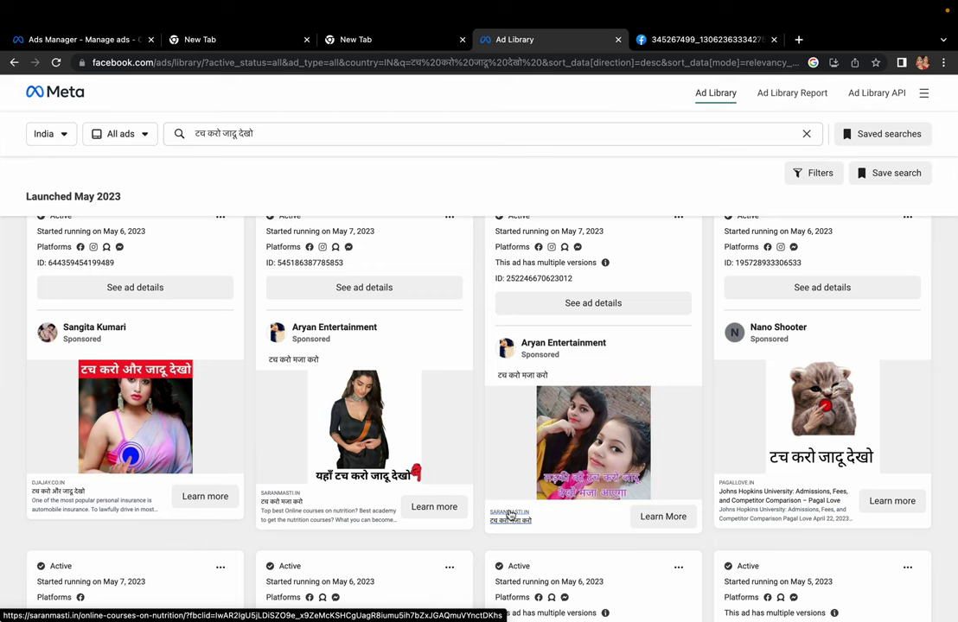
scroll(510, 516, "down", 2)
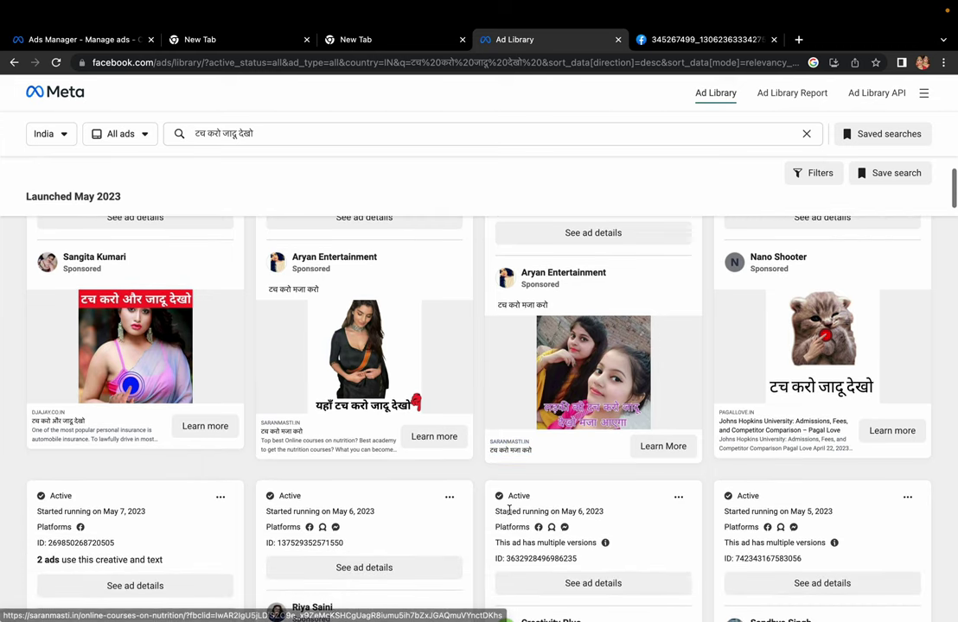
scroll(510, 510, "down", 5)
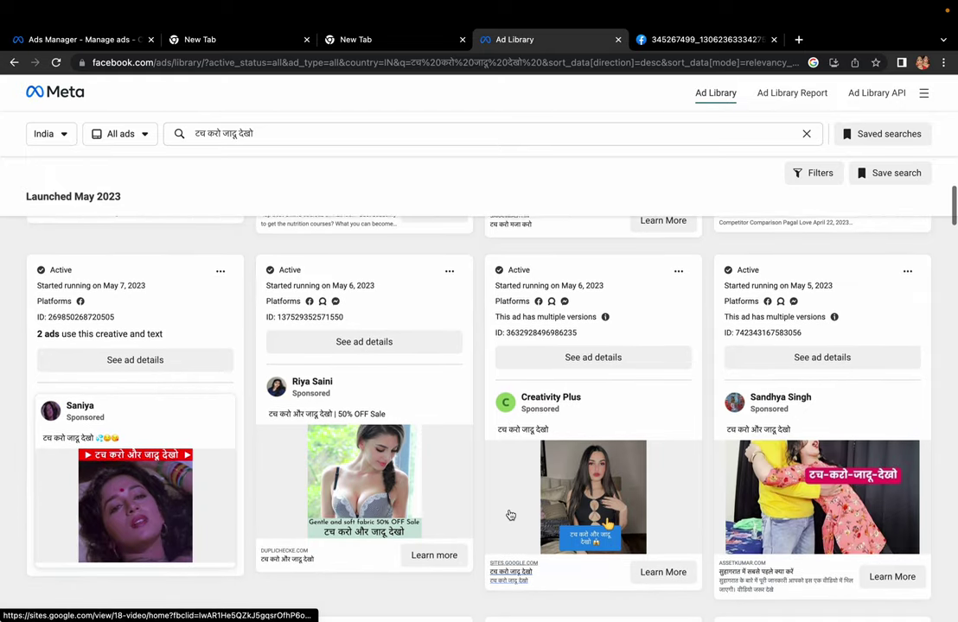
scroll(509, 514, "up", 4)
scroll(148, 430, "down", 5)
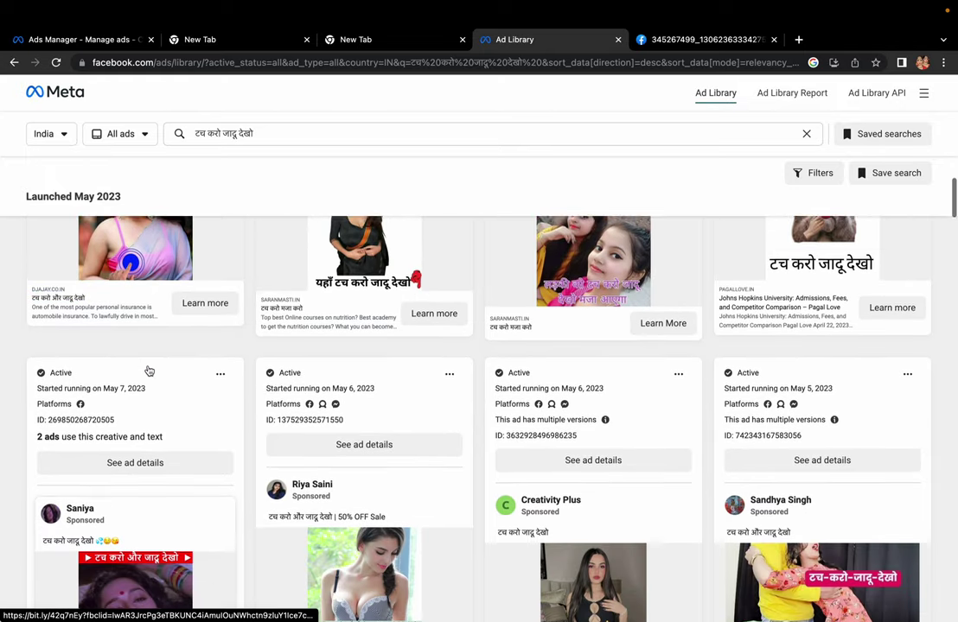
scroll(309, 487, "down", 10)
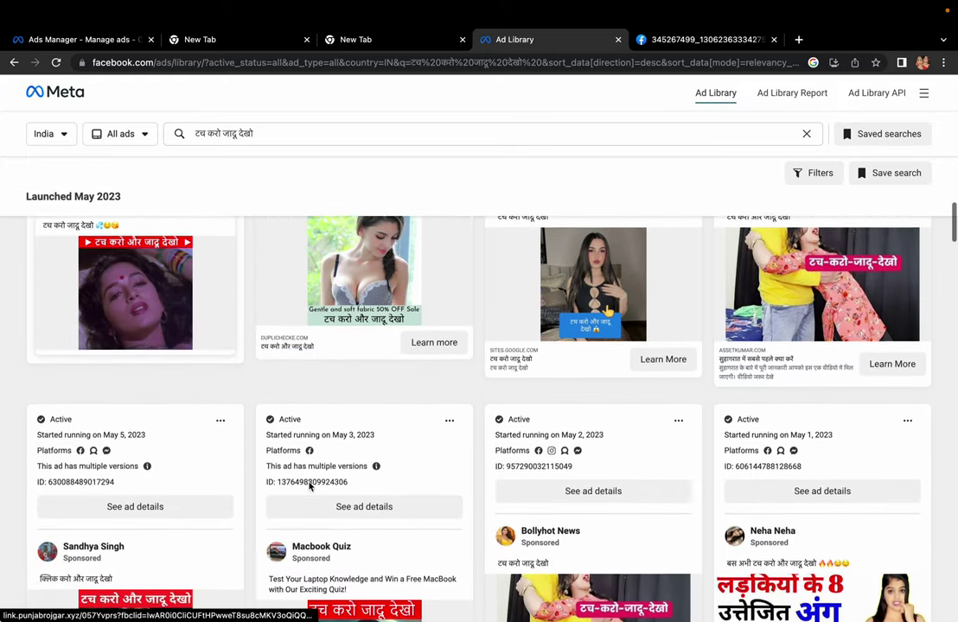
Examine the images and captions of the "टच करो जादू देखो" ads launched in May, April and March 2023.
scroll(320, 480, "down", 1)
scroll(617, 487, "up", 1)
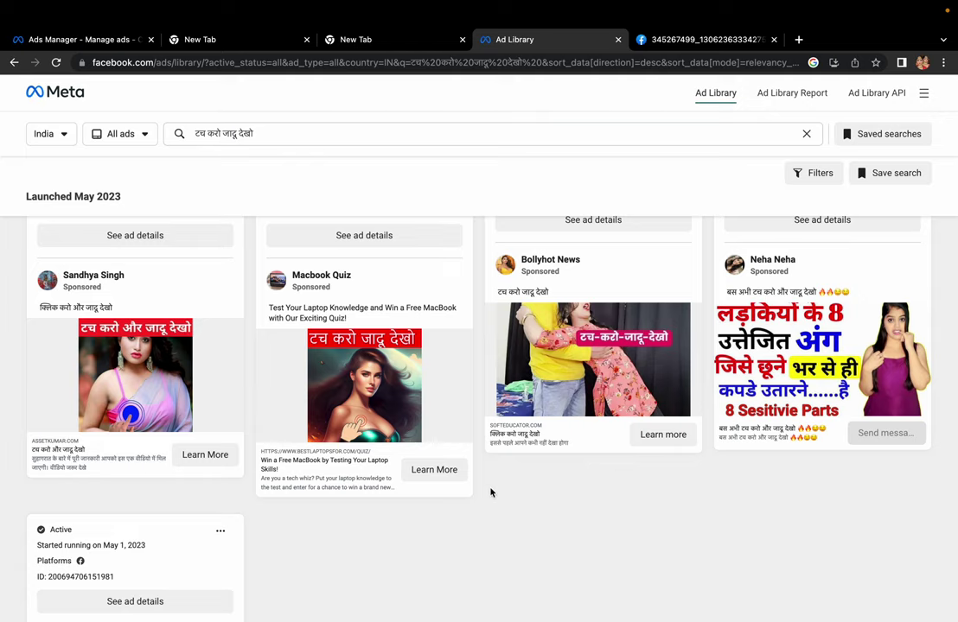
scroll(490, 493, "down", 10)
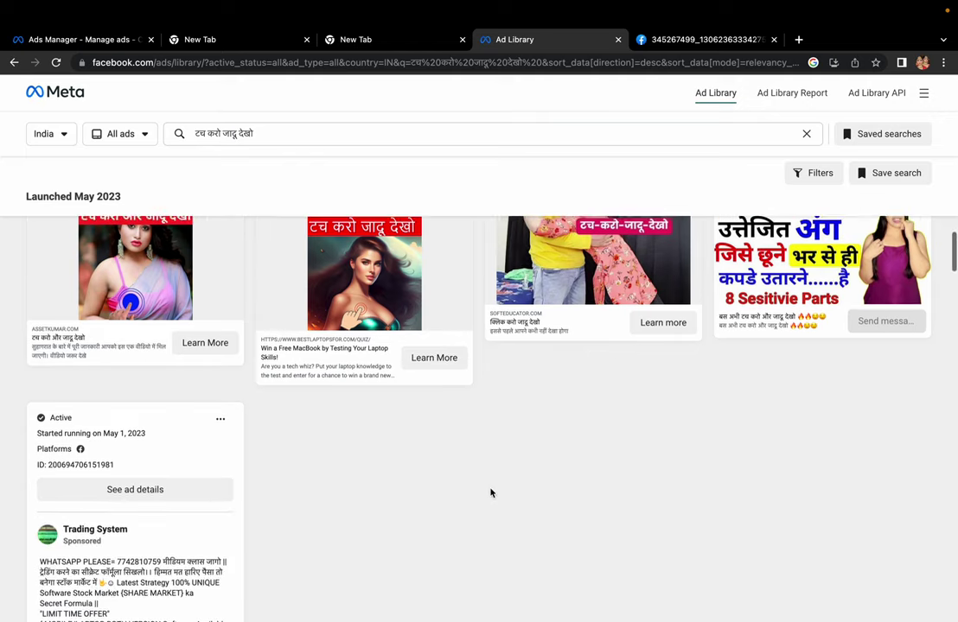
scroll(491, 495, "down", 1)
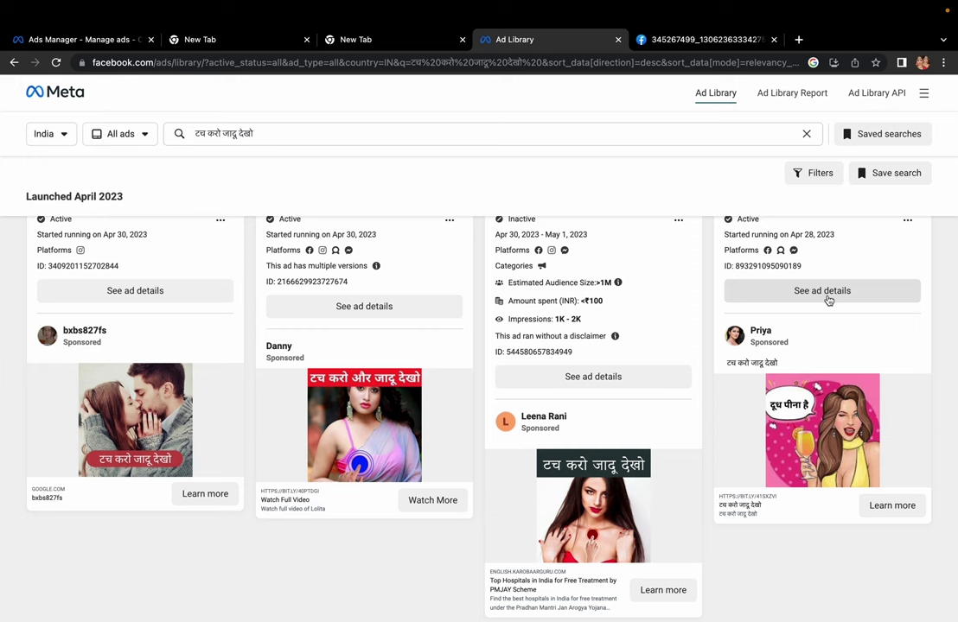
scroll(570, 484, "down", 4)
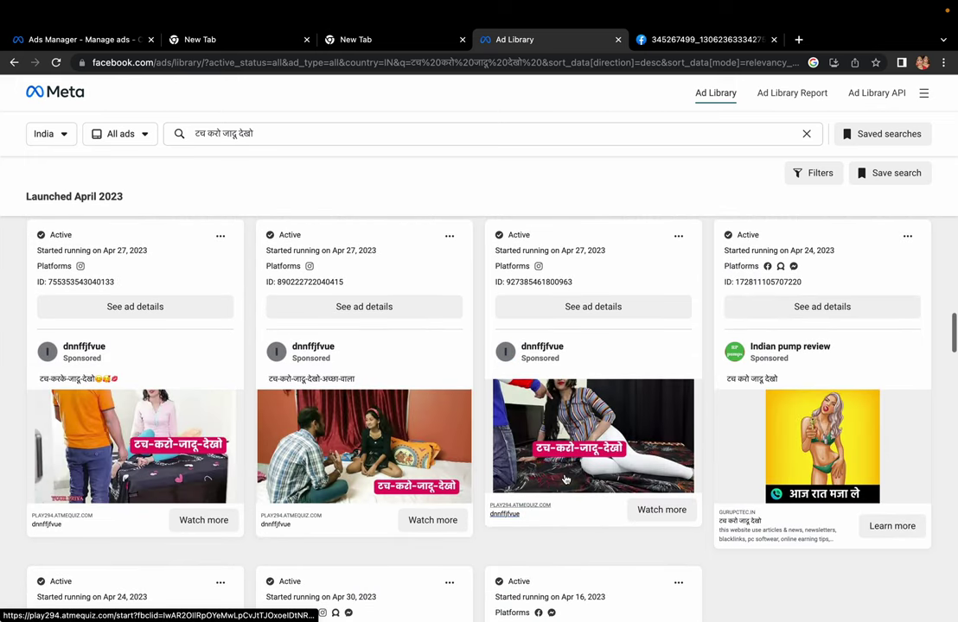
scroll(565, 480, "down", 3)
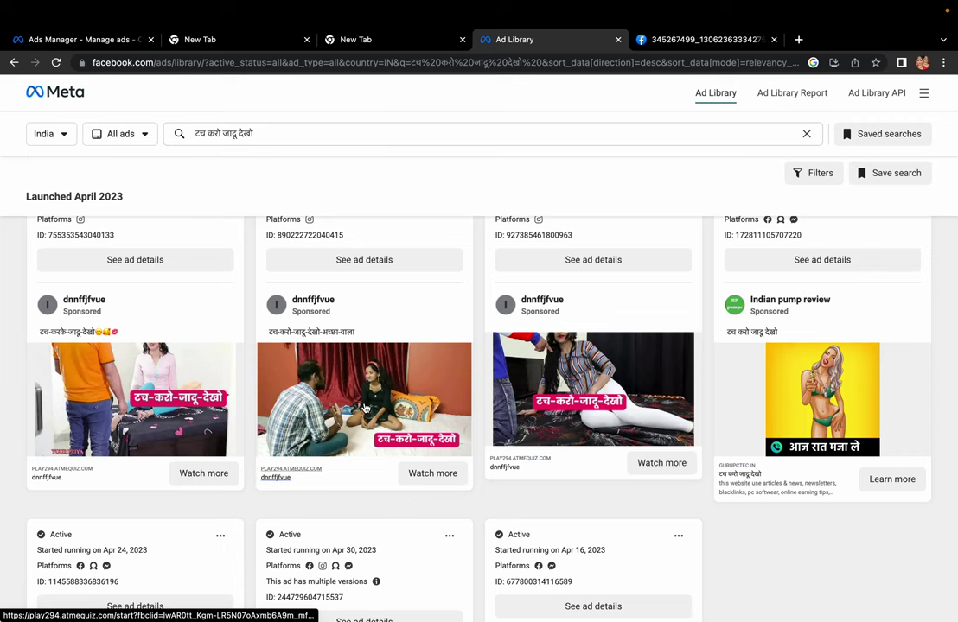
scroll(365, 408, "down", 5)
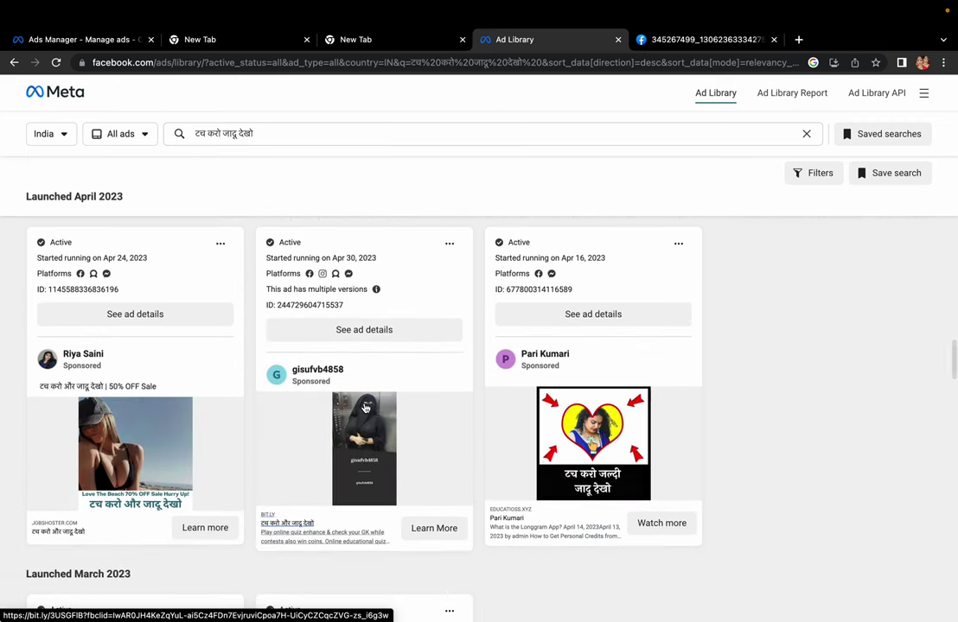
scroll(365, 408, "down", 3)
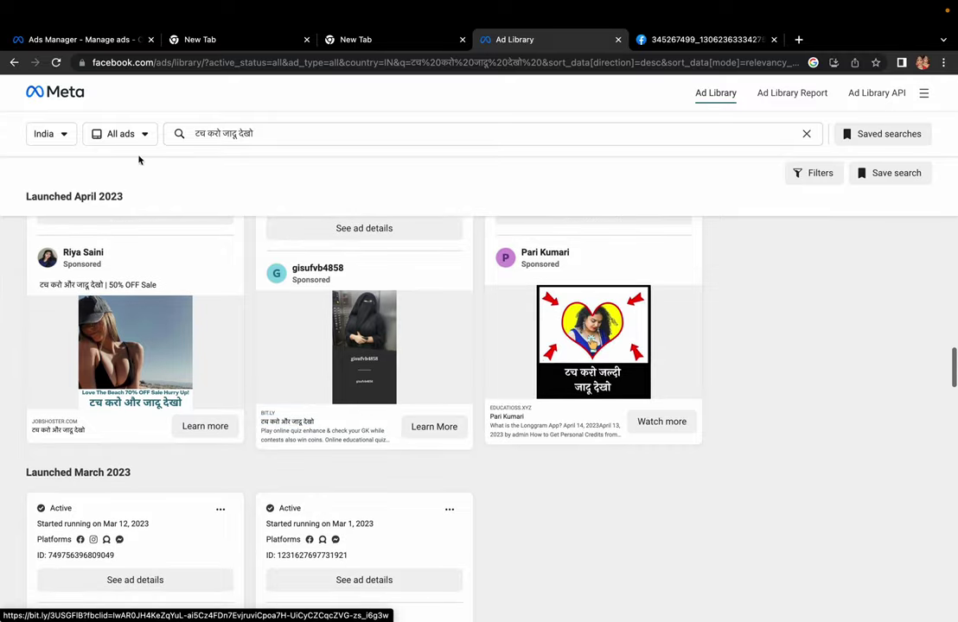
scroll(241, 119, "up", 15)
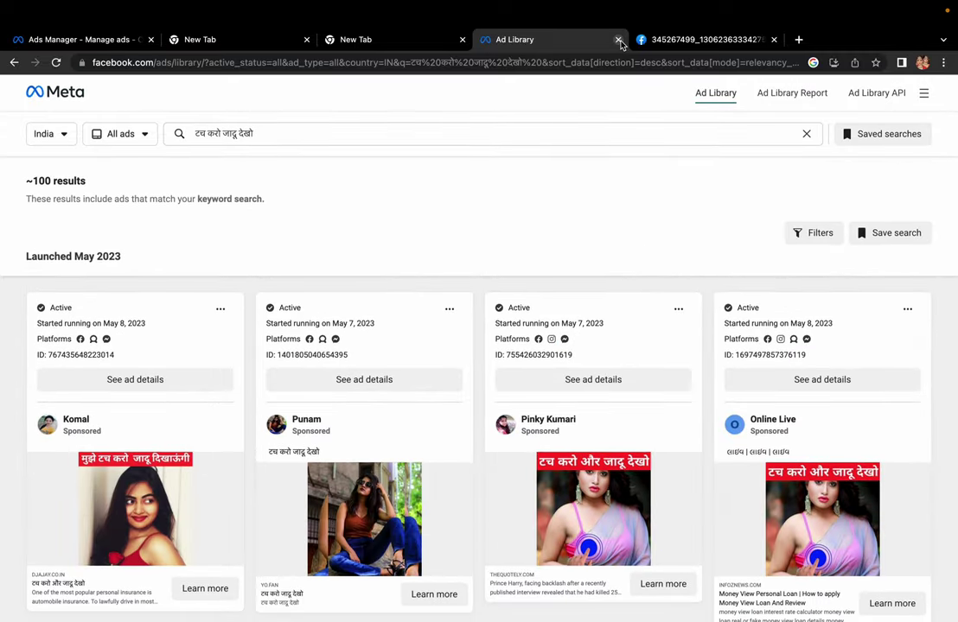
Close the Ad Library page, the opened ad image and the spare blank page.
left_click(618, 40)
left_click(619, 39)
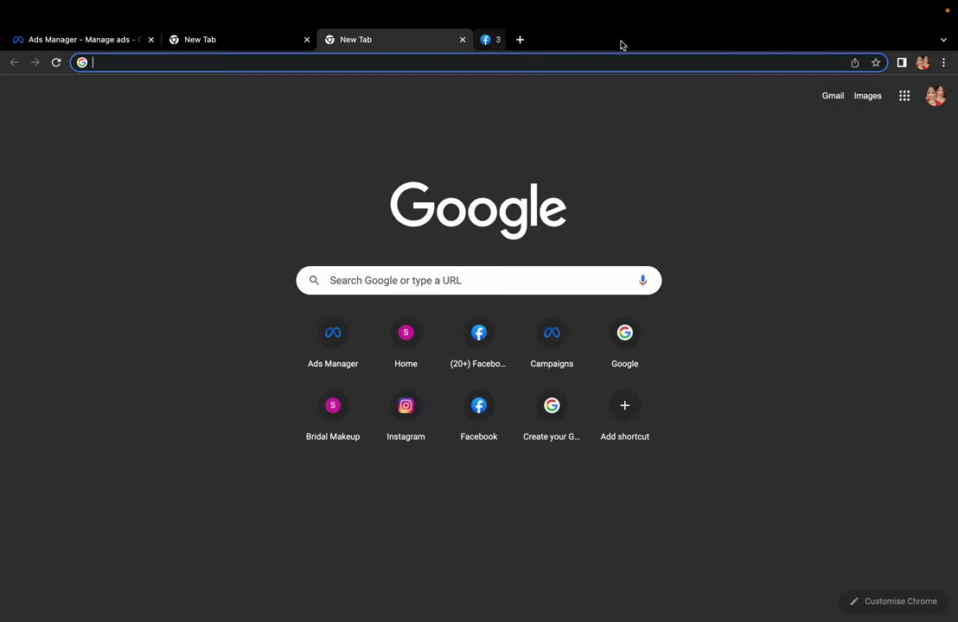
left_click(462, 39)
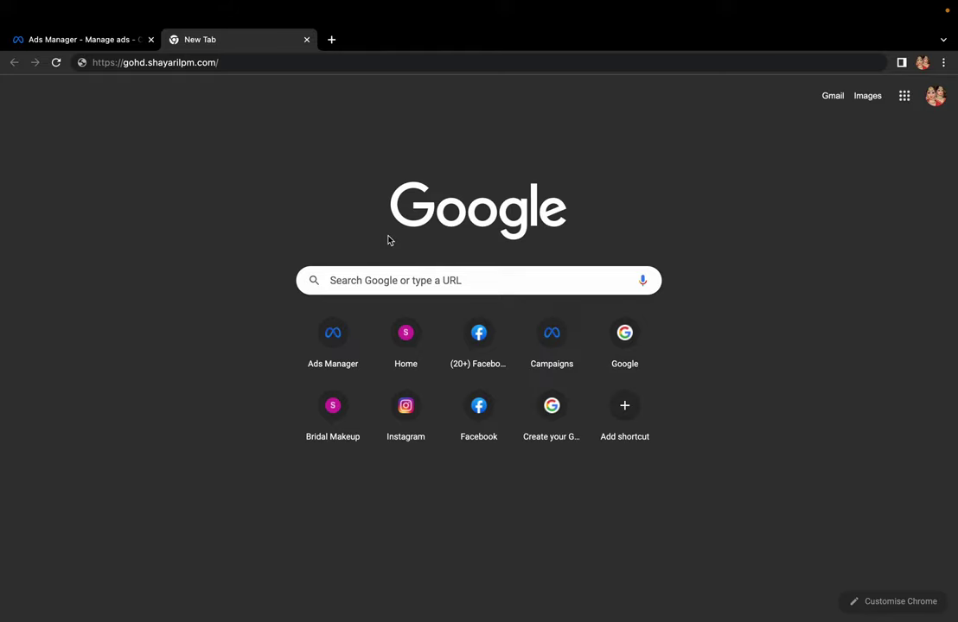
Load gohd.shayarilpm.com in the developer tools' responsive mobile view.
key("super+alt+i")
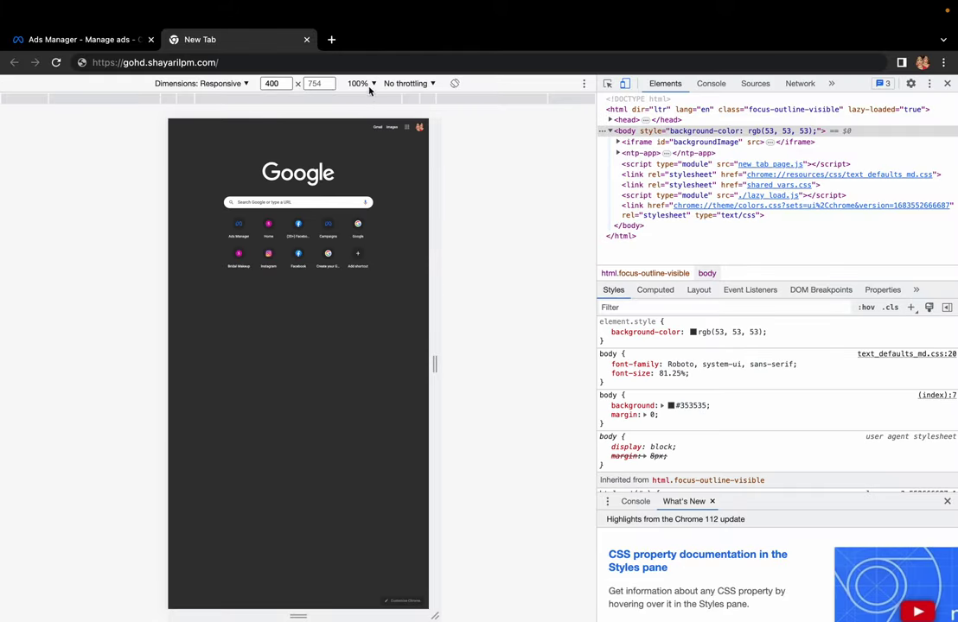
left_click(363, 62)
key("Return")
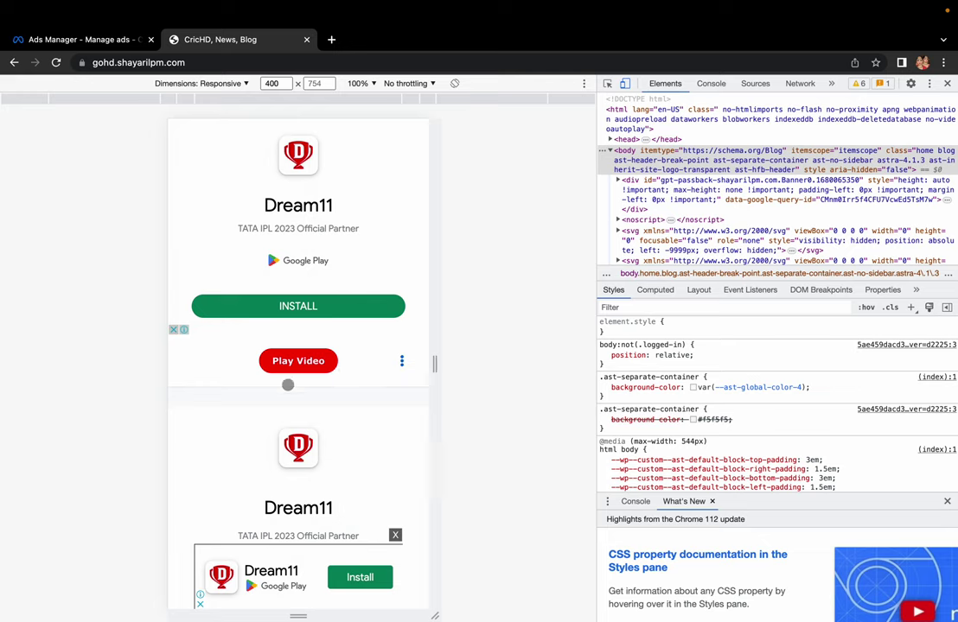
Follow the blog's Play Video link, look through the Canada scholarships article and its ads, and close the article.
left_click(303, 360)
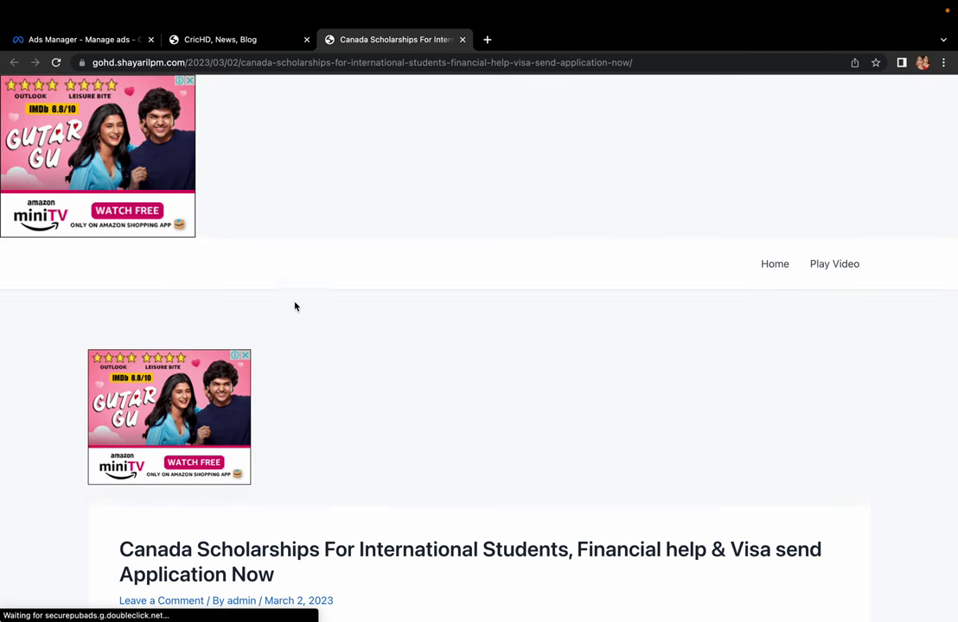
scroll(236, 420, "down", 1)
scroll(236, 420, "down", 20)
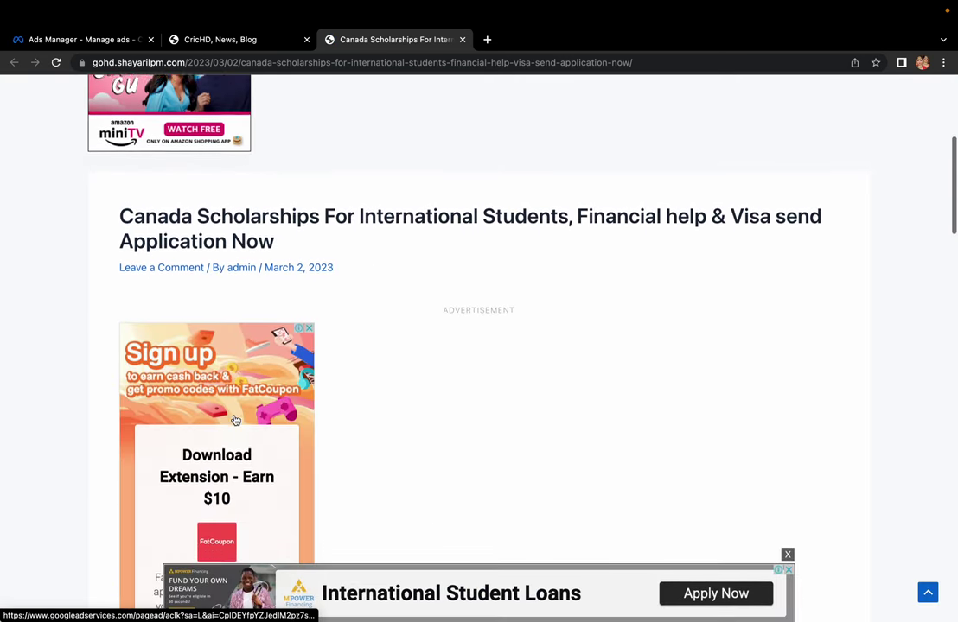
scroll(236, 420, "down", 15)
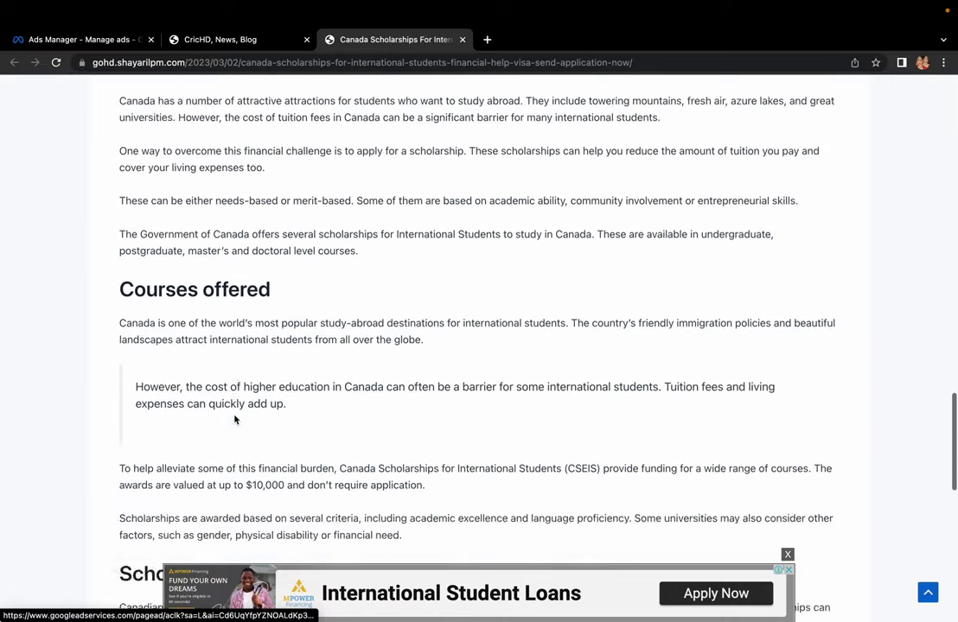
scroll(235, 420, "up", 20)
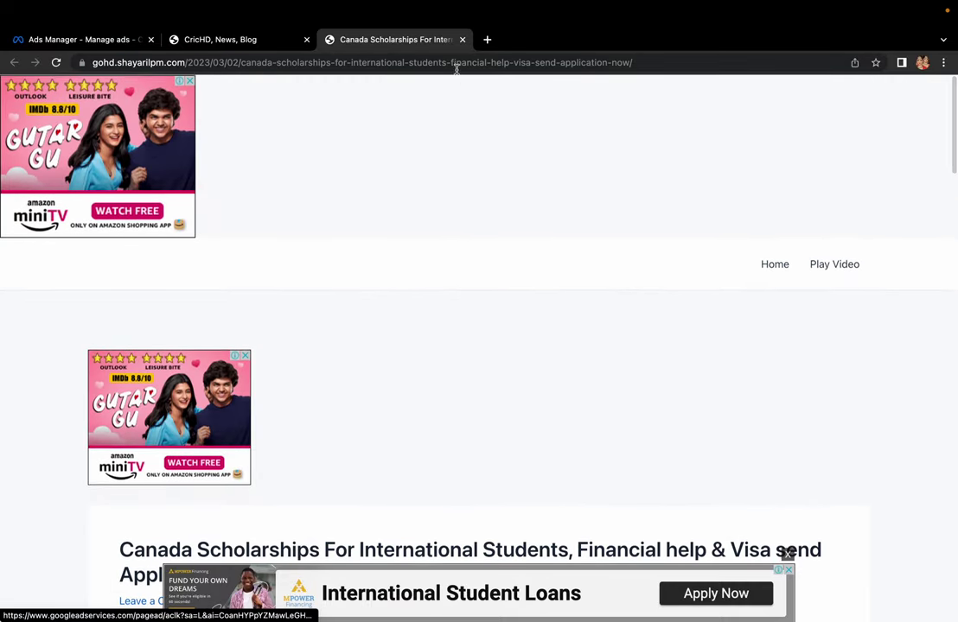
left_click(462, 39)
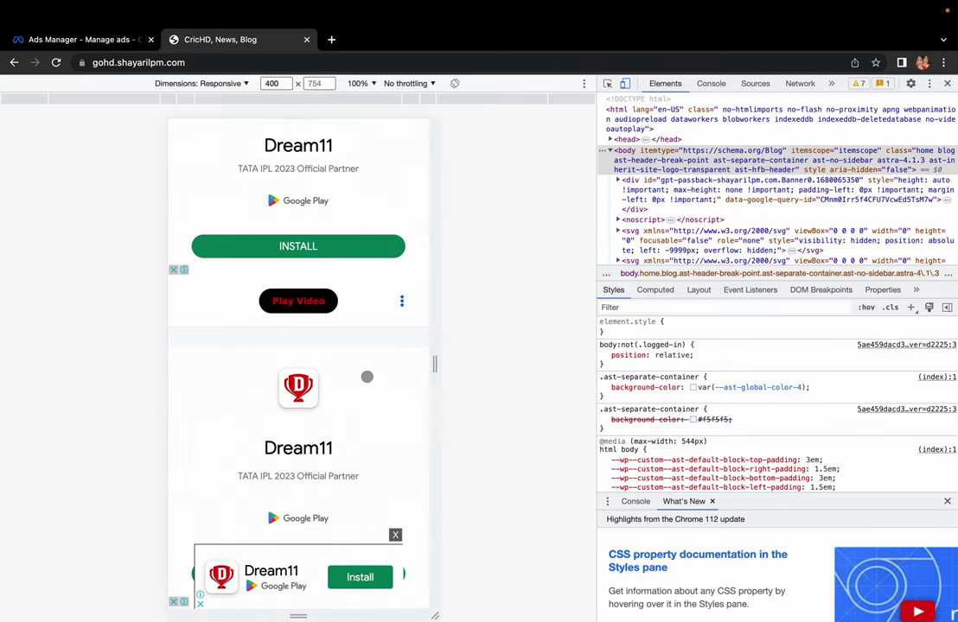
Examine the ad placements and posts on the blog's mobile home page and close the site.
scroll(367, 377, "down", 10)
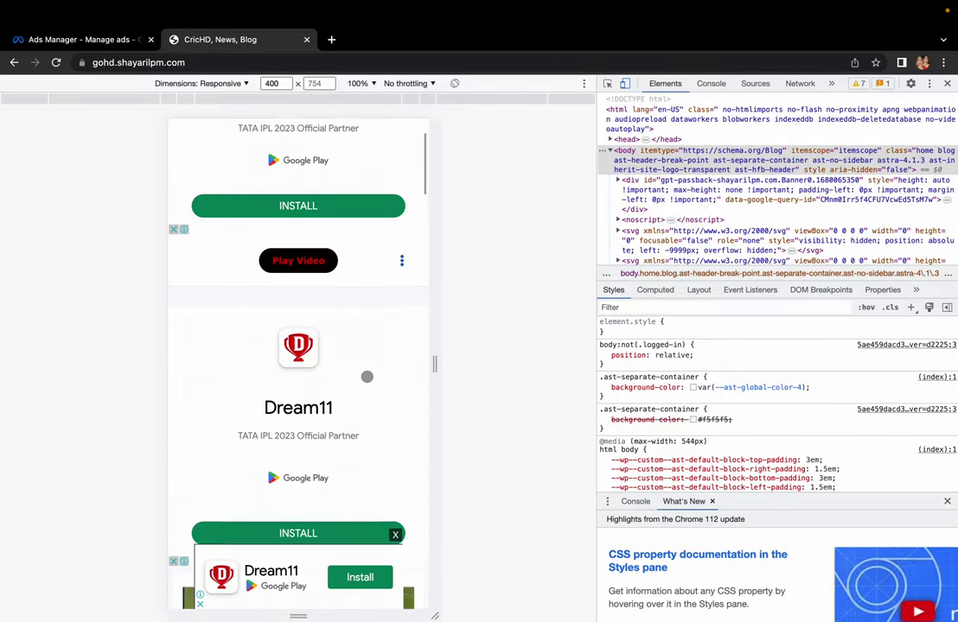
scroll(367, 377, "down", 15)
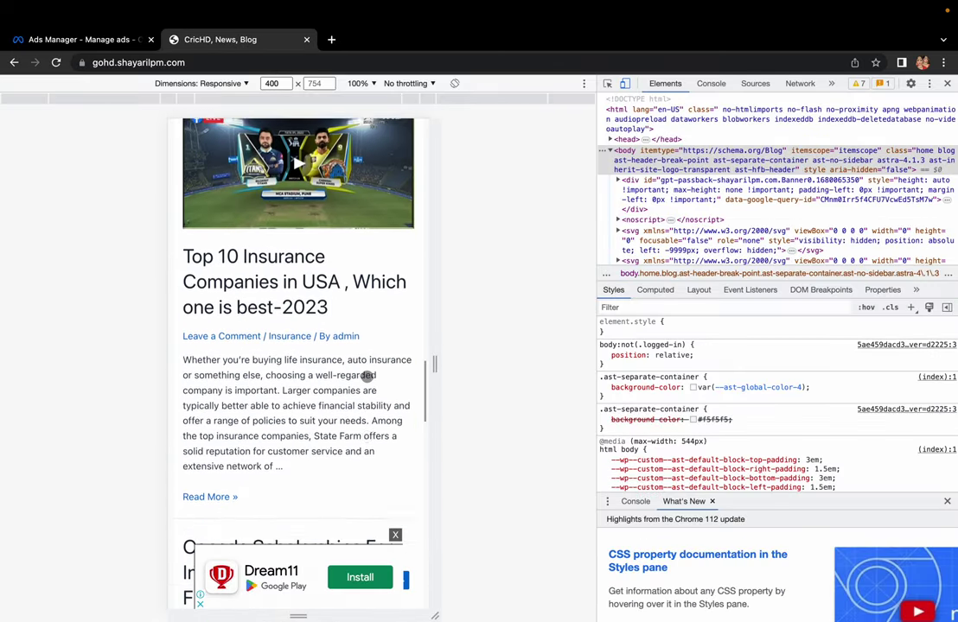
scroll(367, 373, "up", 12)
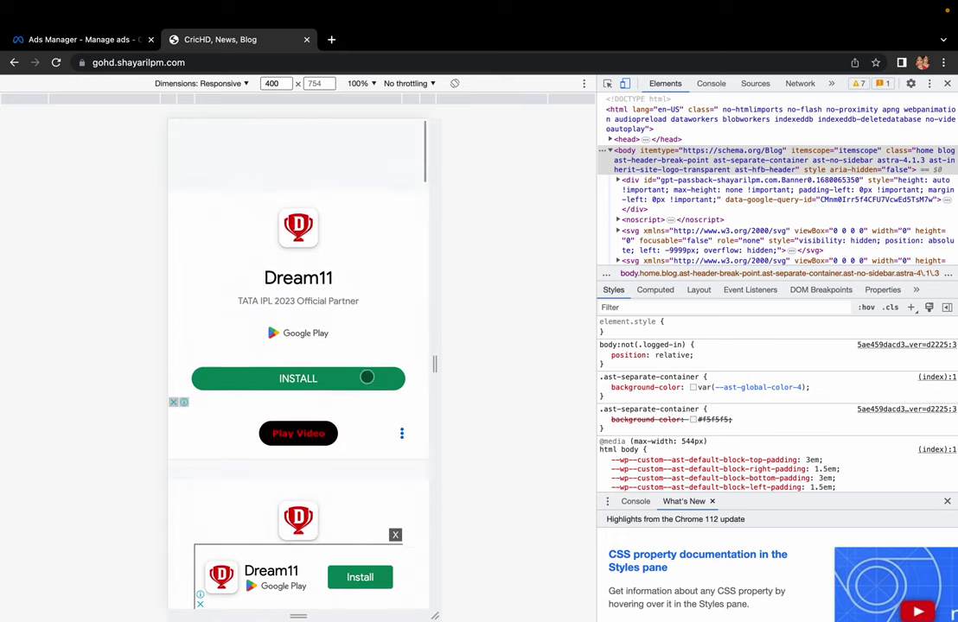
left_click(307, 42)
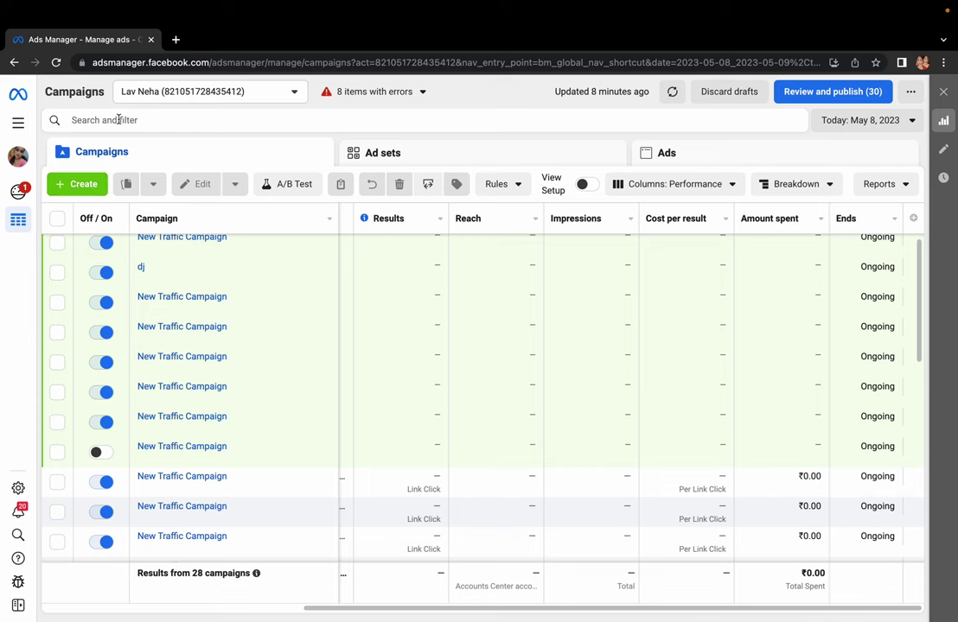
Create a new Traffic campaign with the tailored web traffic setup and dismiss the video recommendation.
left_click(82, 185)
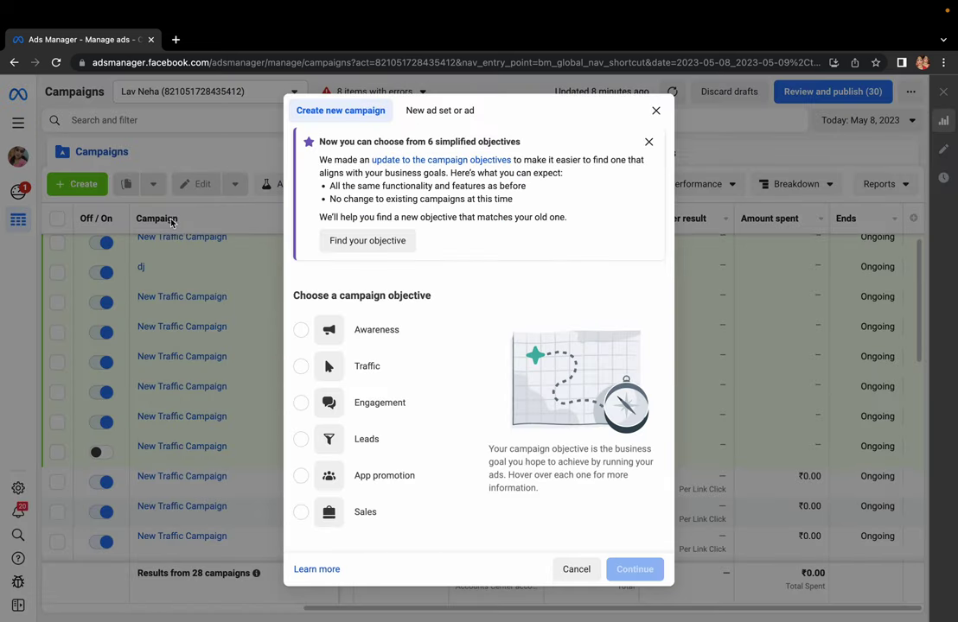
left_click(302, 368)
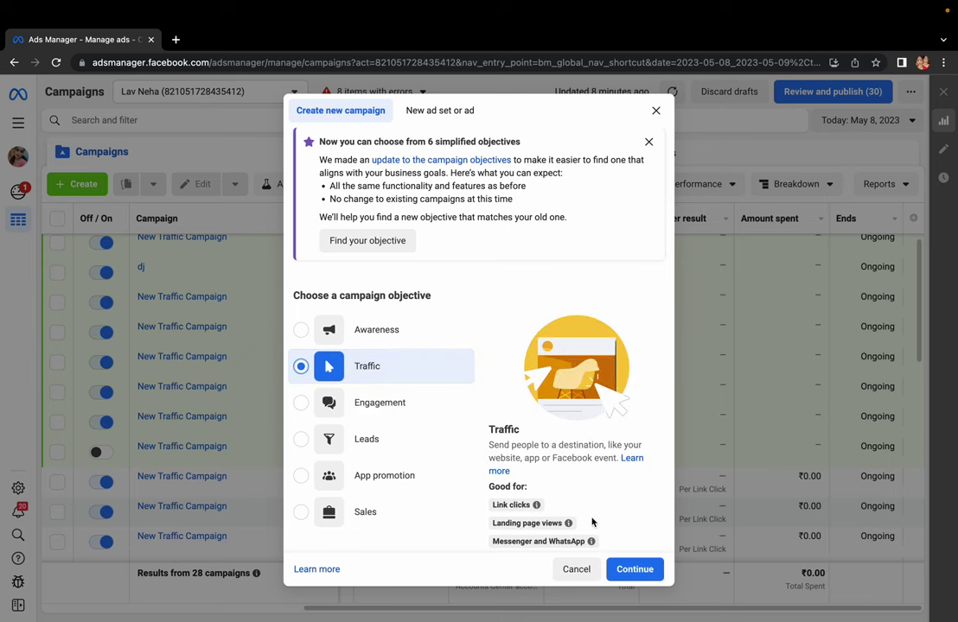
left_click(634, 569)
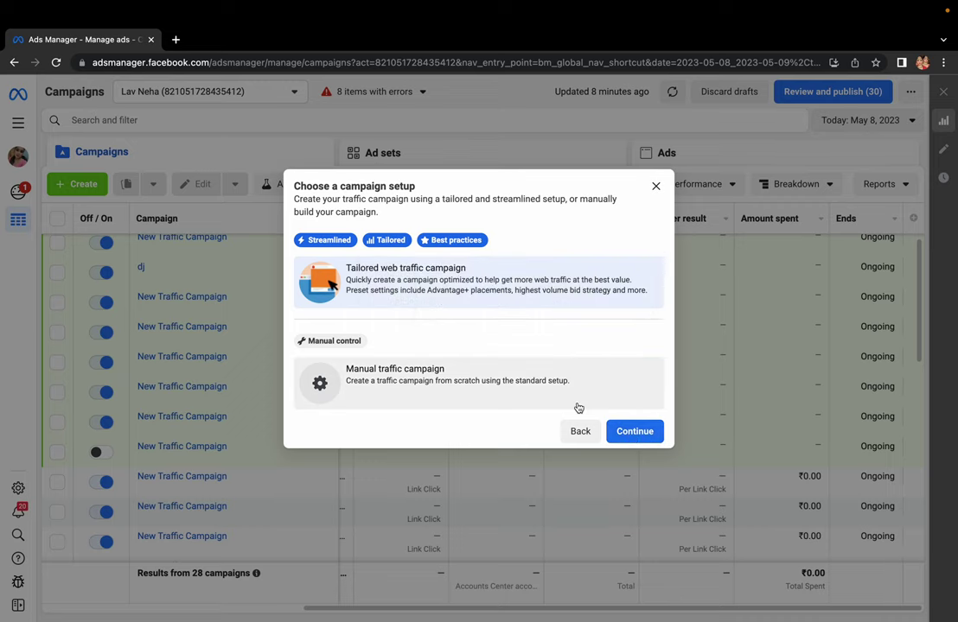
left_click(631, 433)
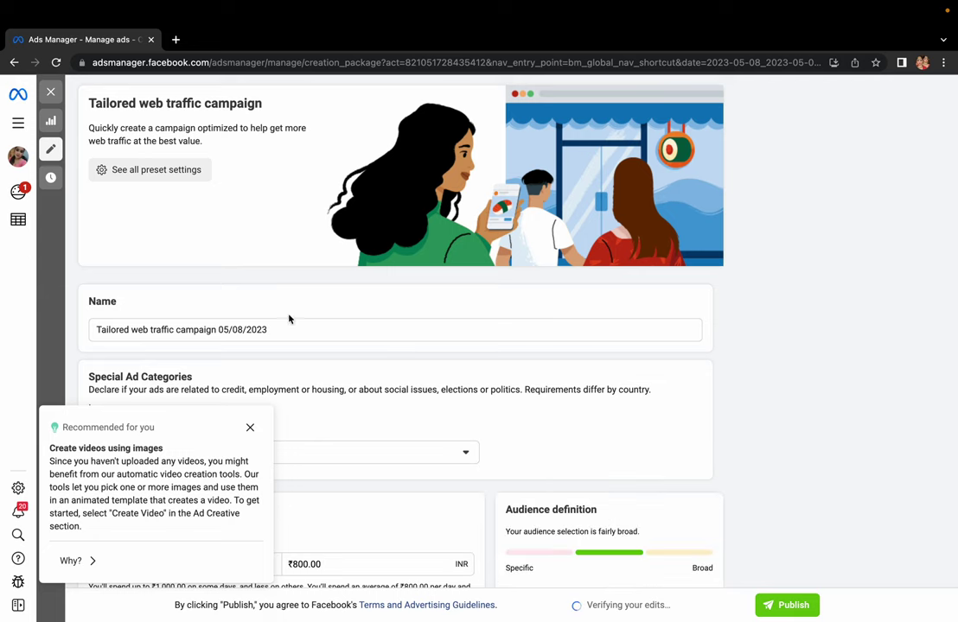
left_click(250, 427)
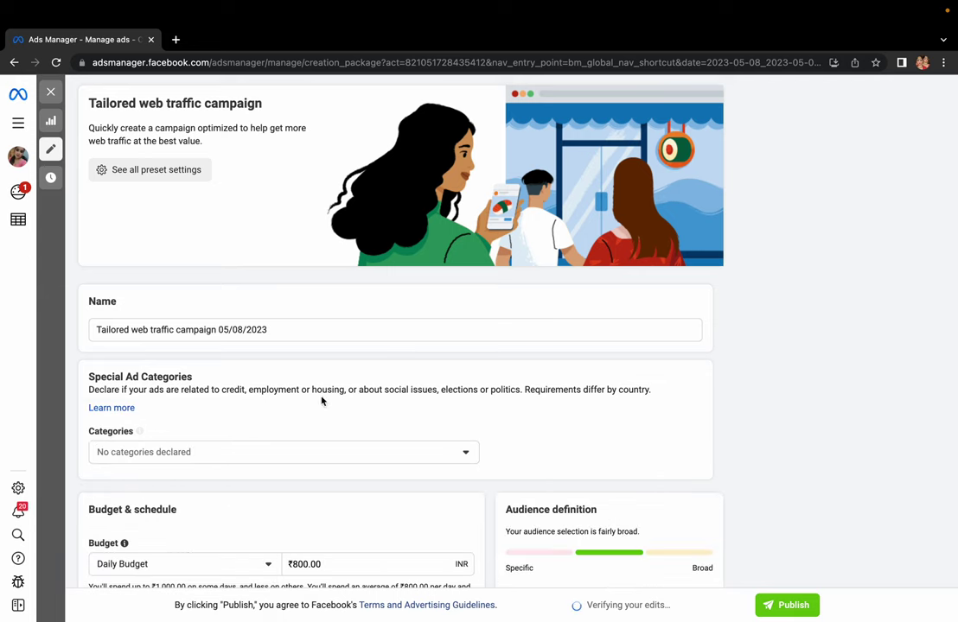
Set the campaign's daily budget to ₹200.
scroll(322, 400, "down", 2)
scroll(323, 399, "down", 5)
left_click(295, 279)
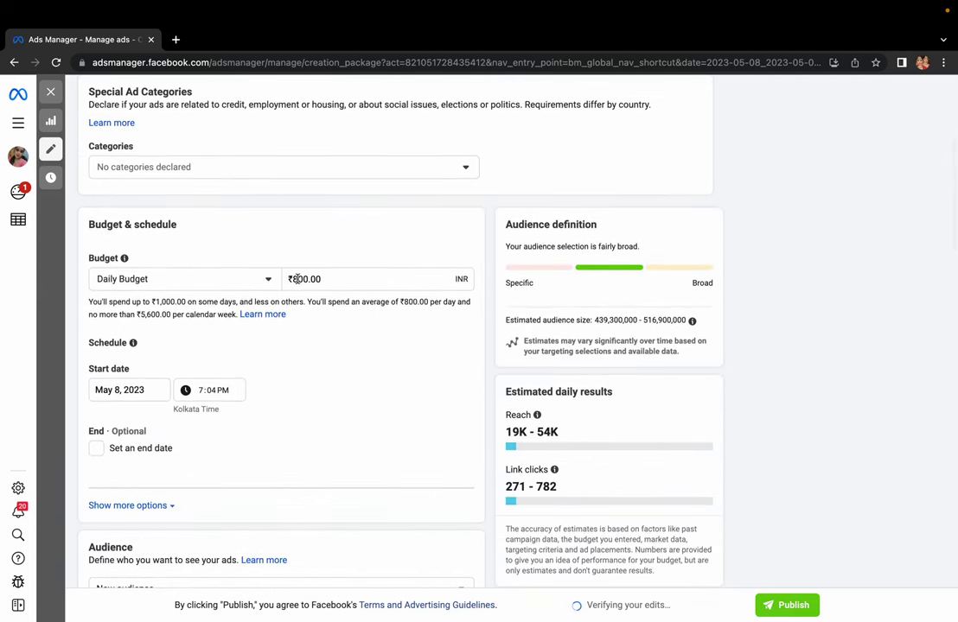
type("2")
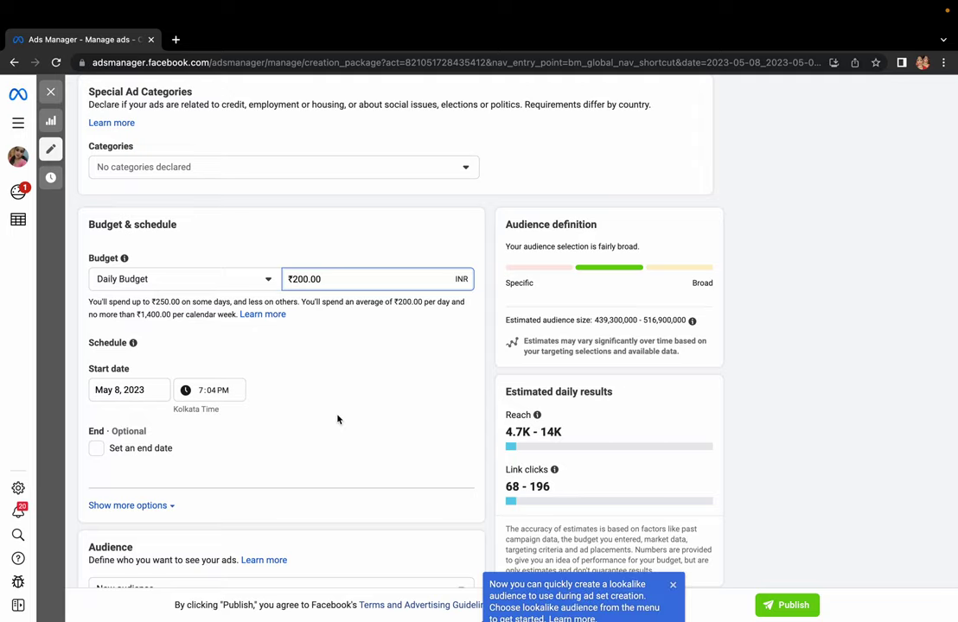
Set the ad's Facebook Page identity to "today live".
scroll(338, 420, "down", 2)
scroll(338, 420, "down", 5)
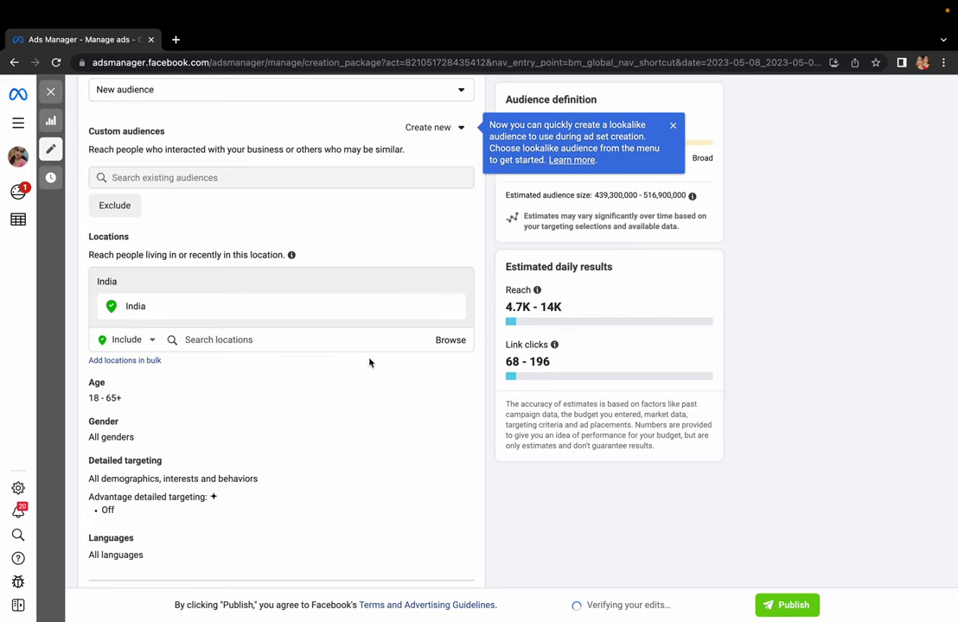
scroll(370, 361, "down", 5)
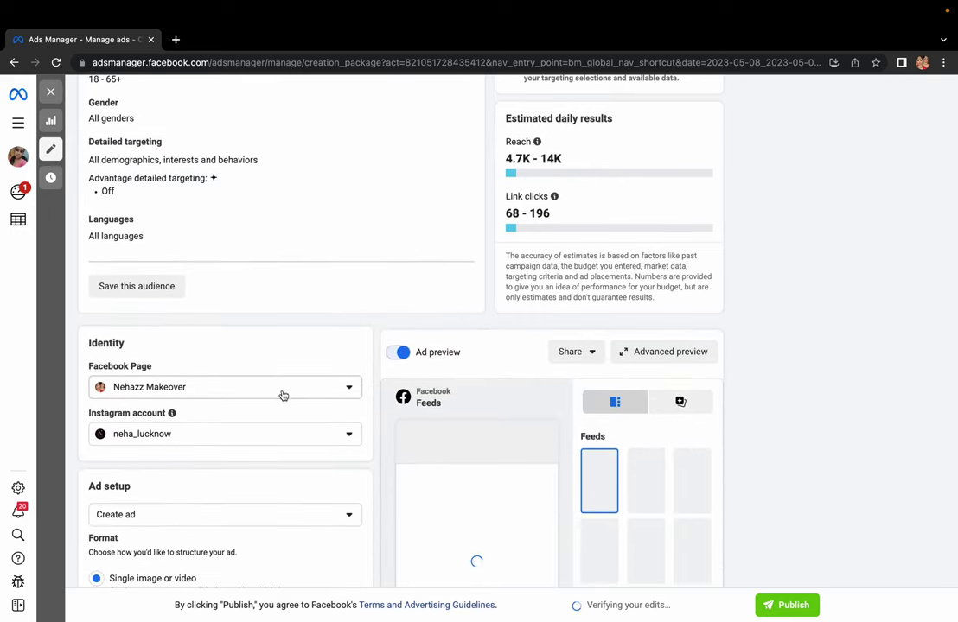
left_click(281, 395)
left_click(171, 444)
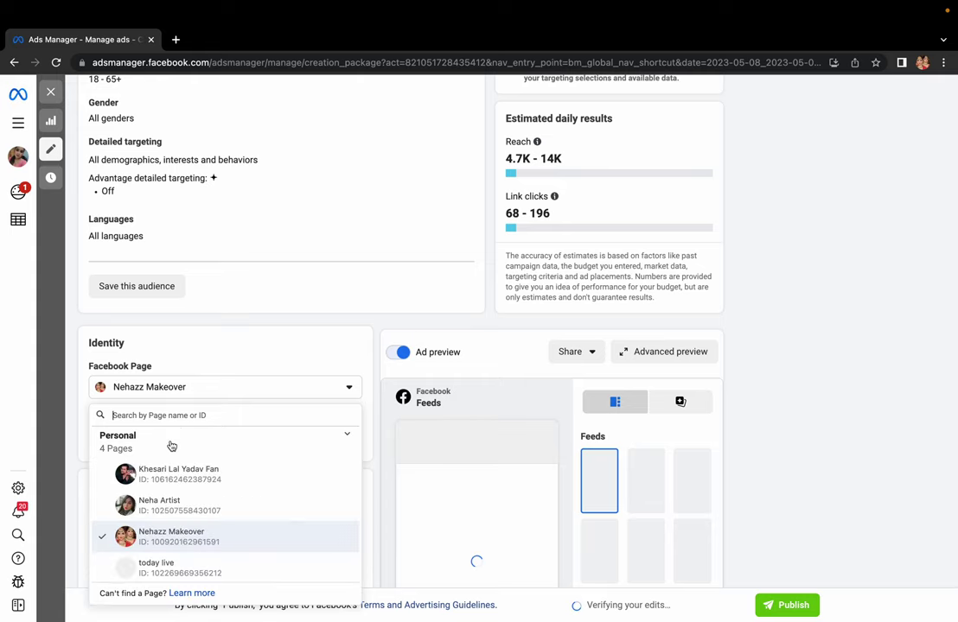
left_click(181, 572)
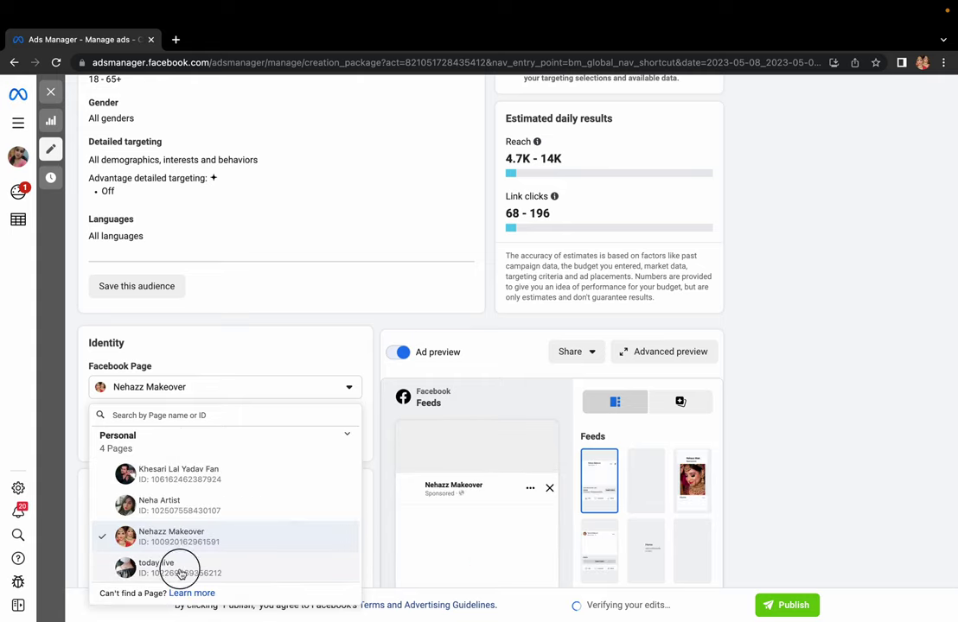
Add the 738 × 738 account image e484a724317… with the text "टच करो जादू देखो" as the ad's media.
scroll(217, 495, "down", 5)
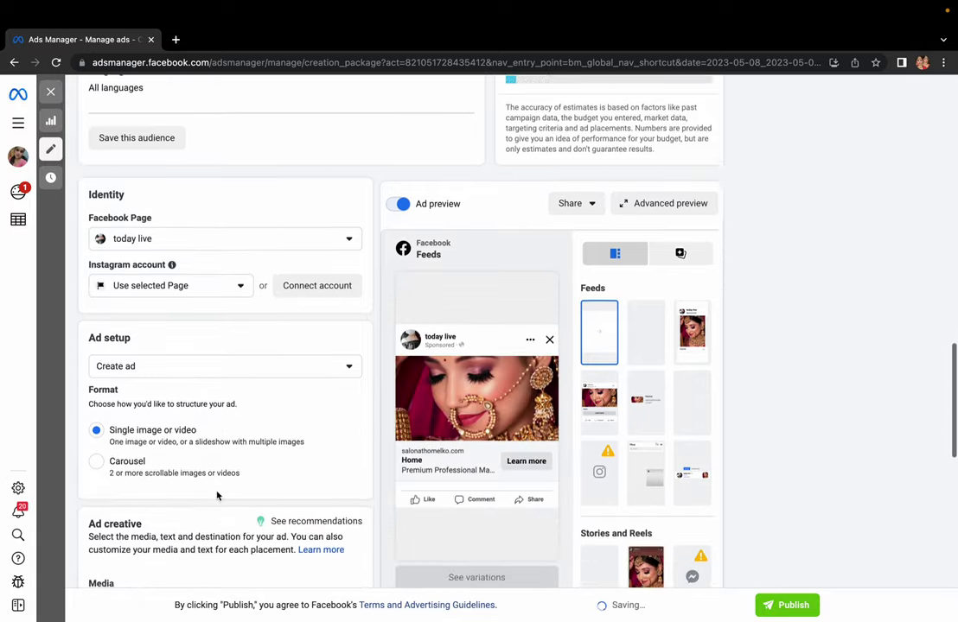
scroll(199, 399, "down", 3)
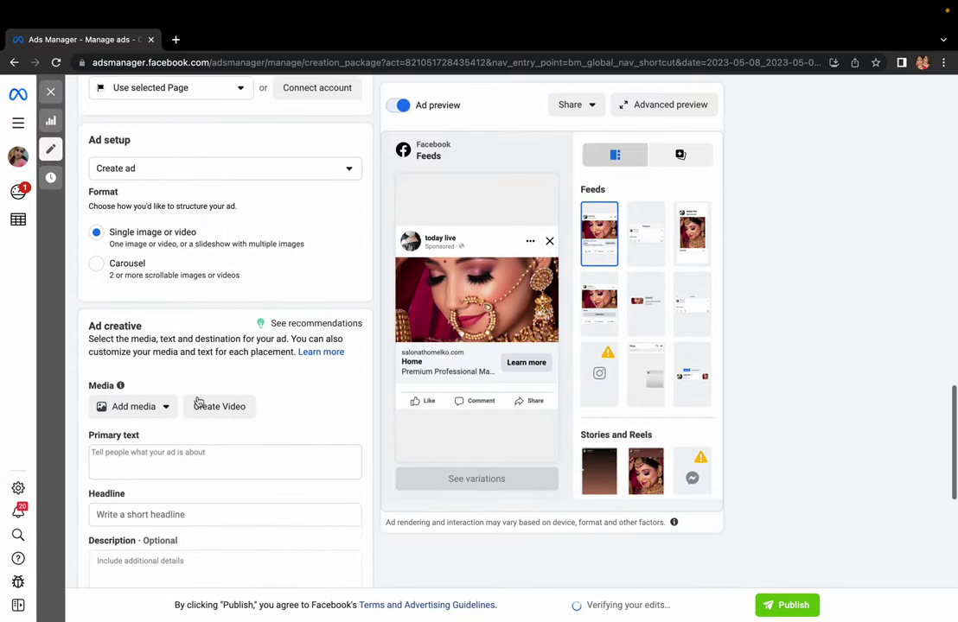
left_click(111, 315)
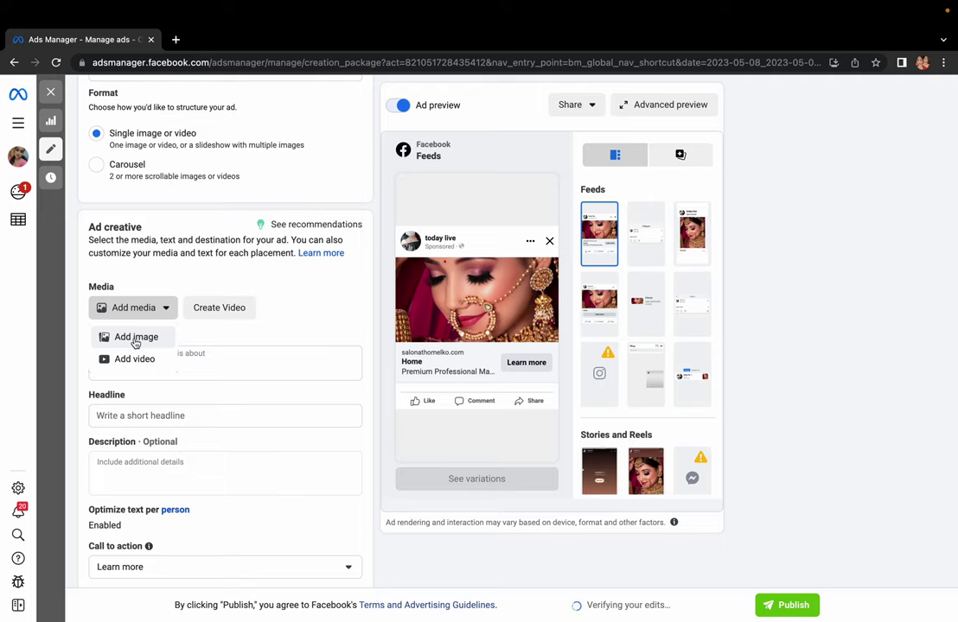
left_click(135, 342)
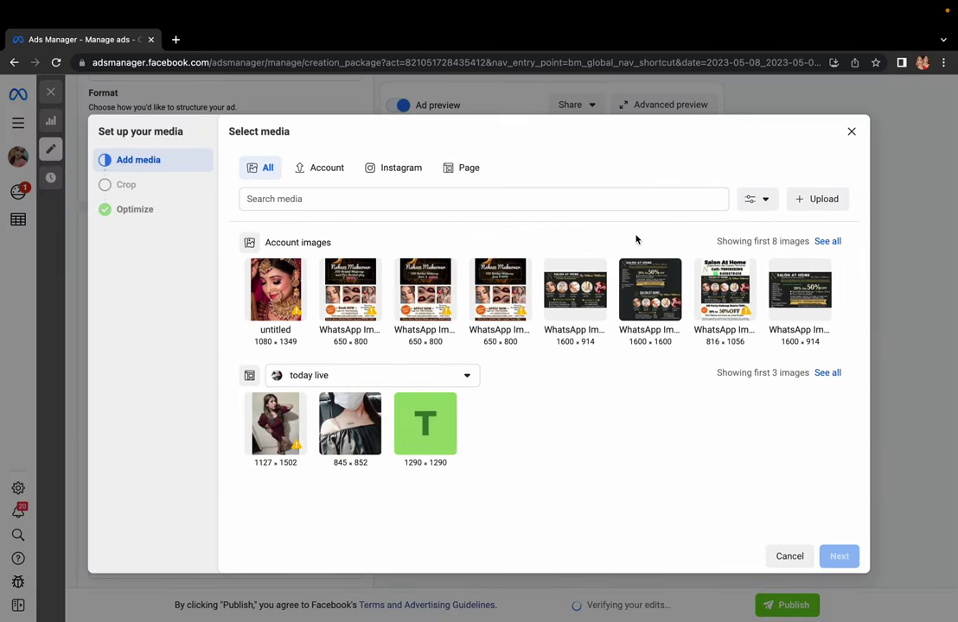
left_click(826, 243)
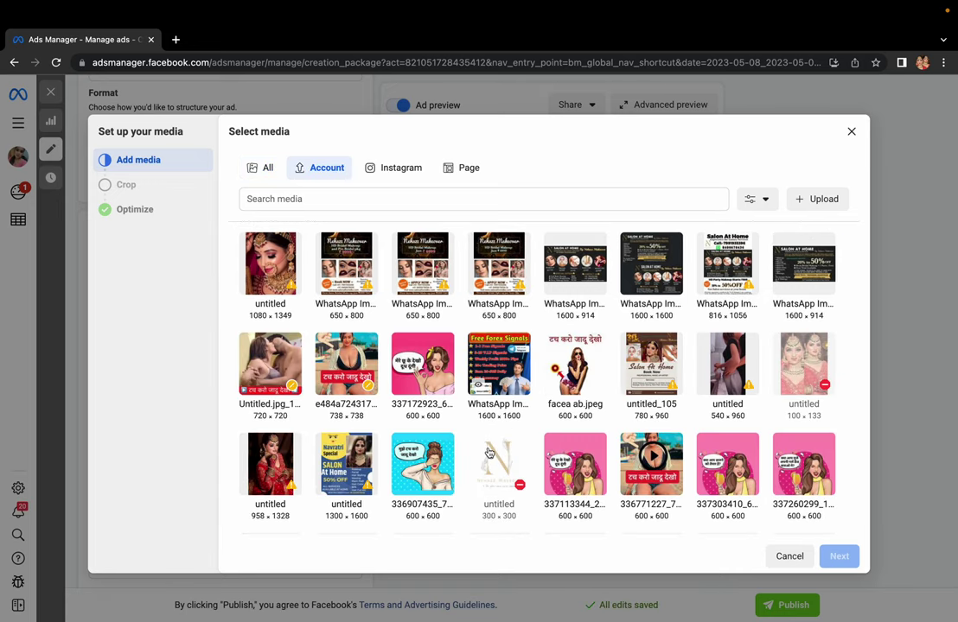
scroll(489, 453, "down", 1)
left_click(348, 327)
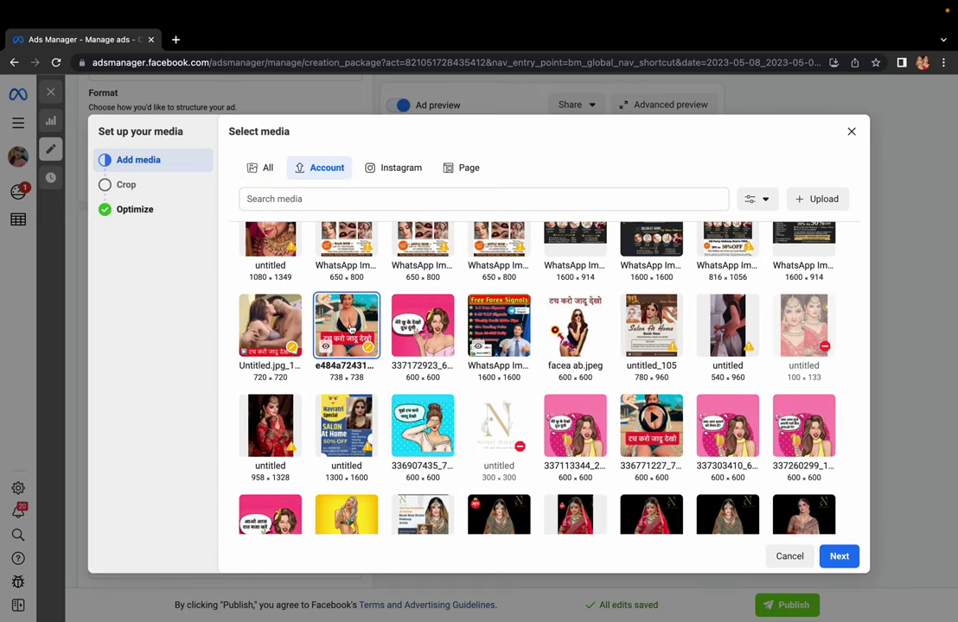
mouse_move(367, 349)
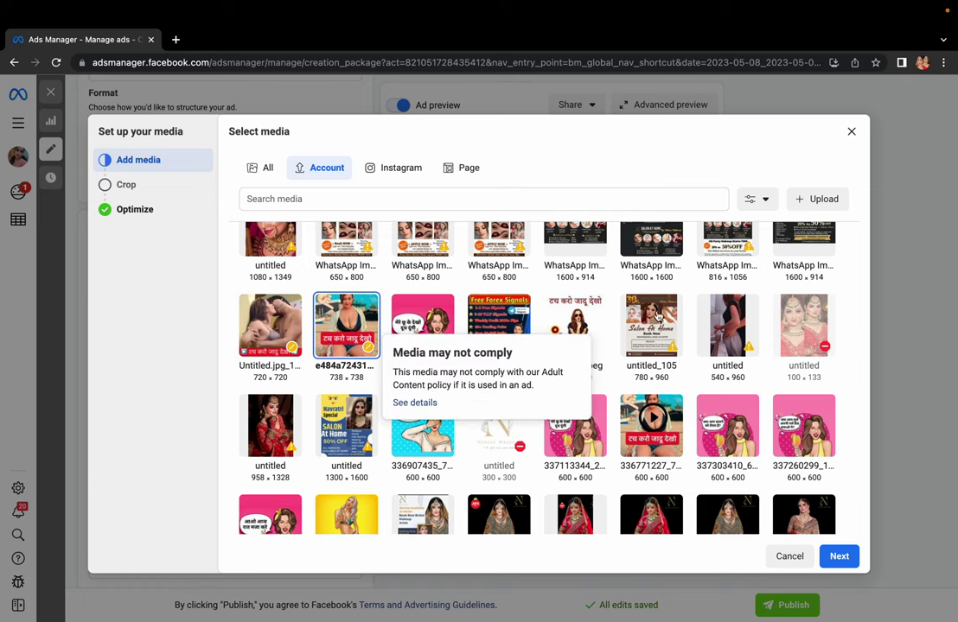
left_click(839, 556)
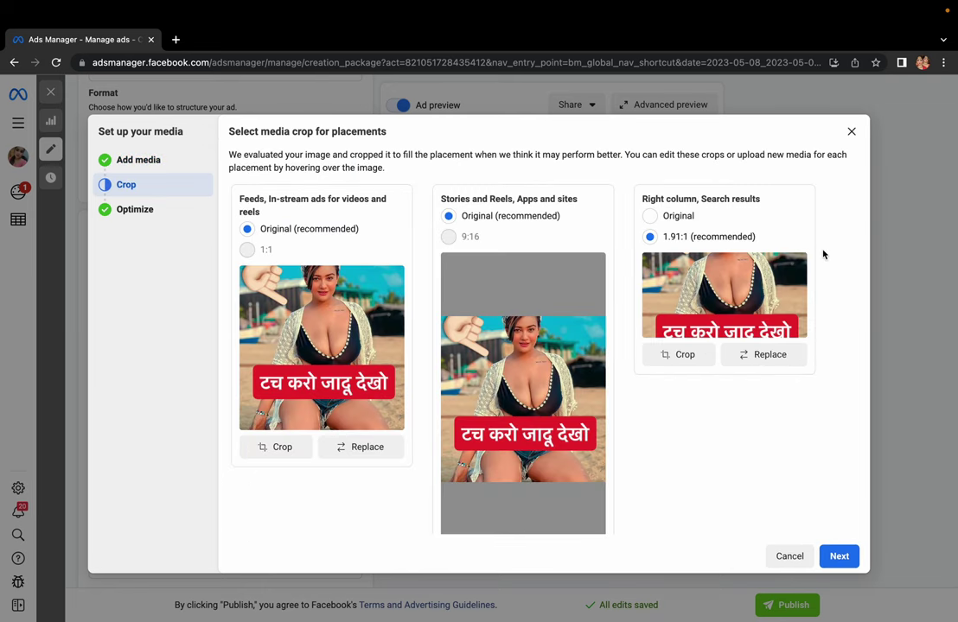
Set the right column and search results crop to Original and turn on all Advantage+ creative optimizations.
left_click(649, 217)
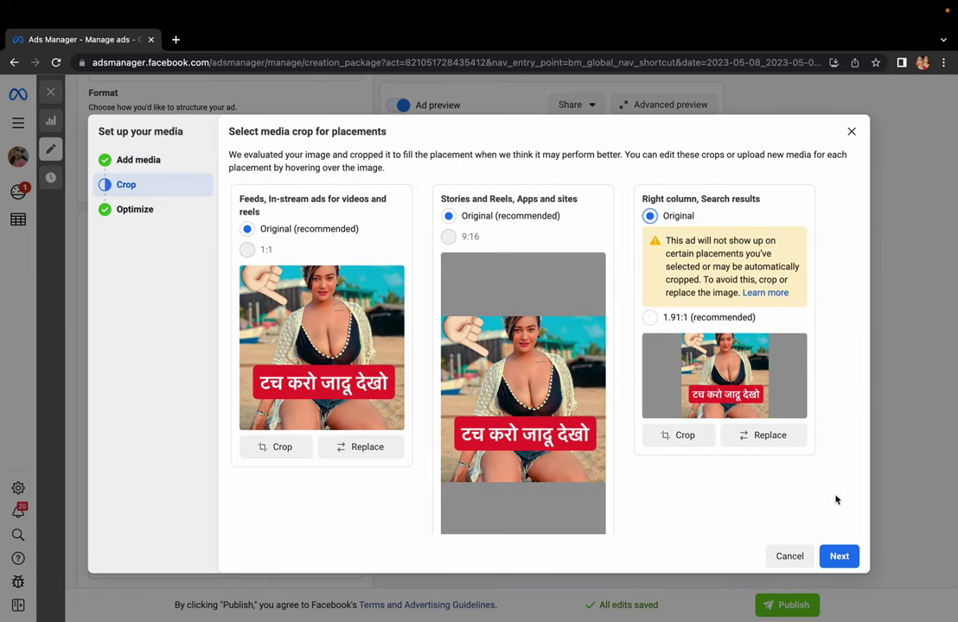
left_click(840, 558)
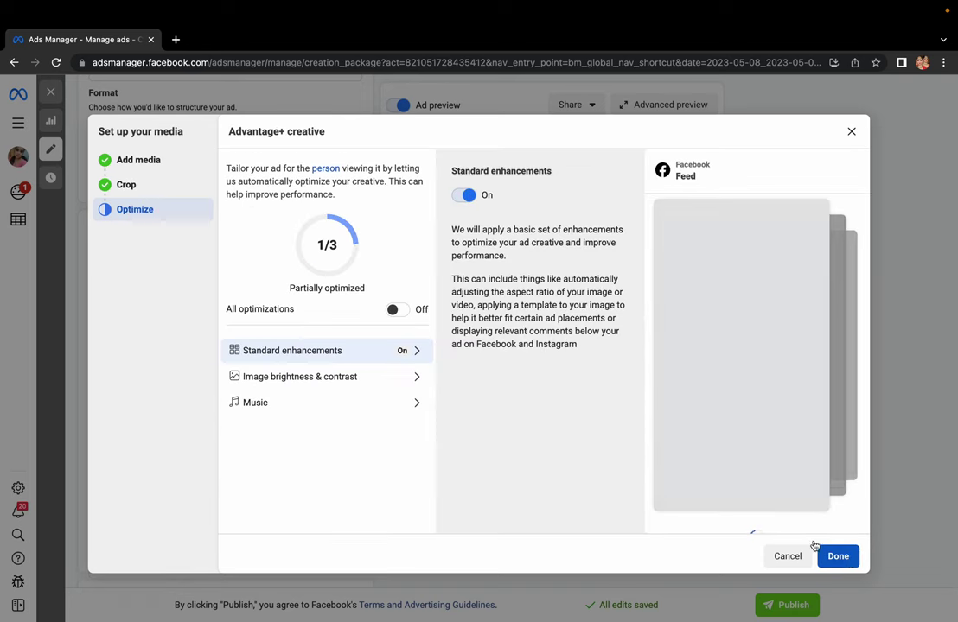
left_click(400, 313)
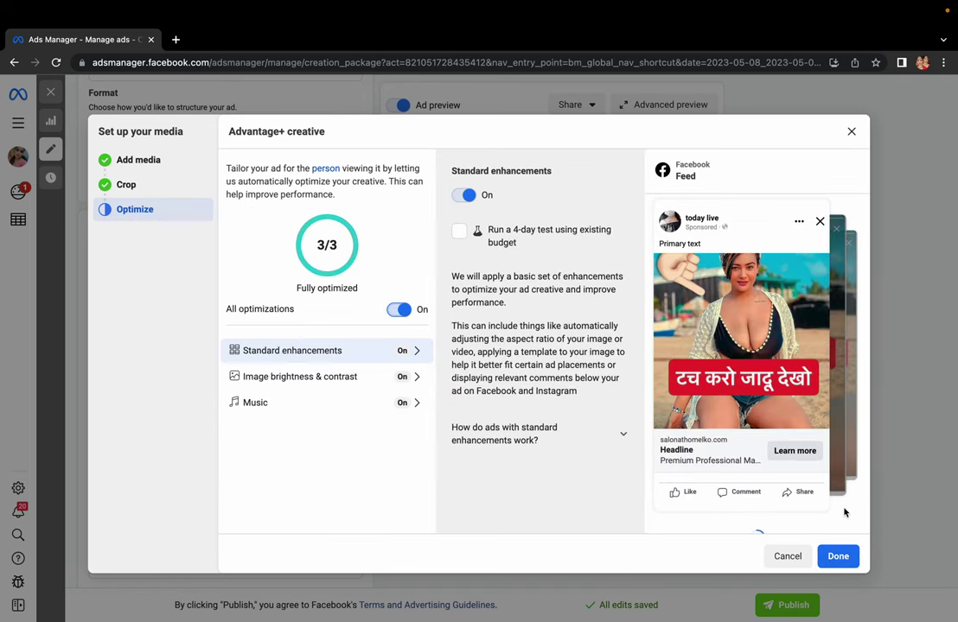
left_click(837, 557)
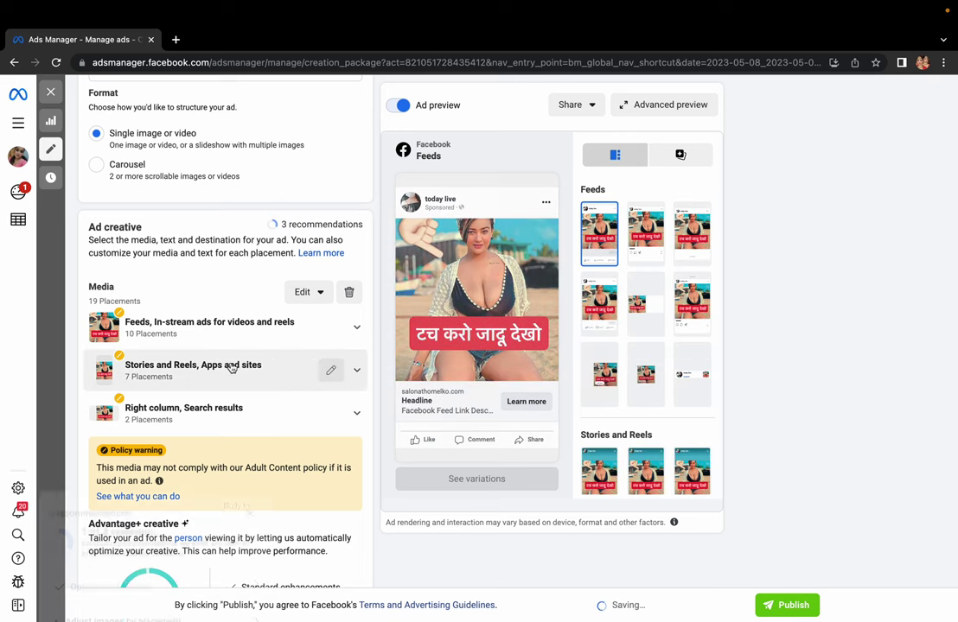
Remove the image from the ad creative and start uploading a new image from the computer.
left_click(249, 423)
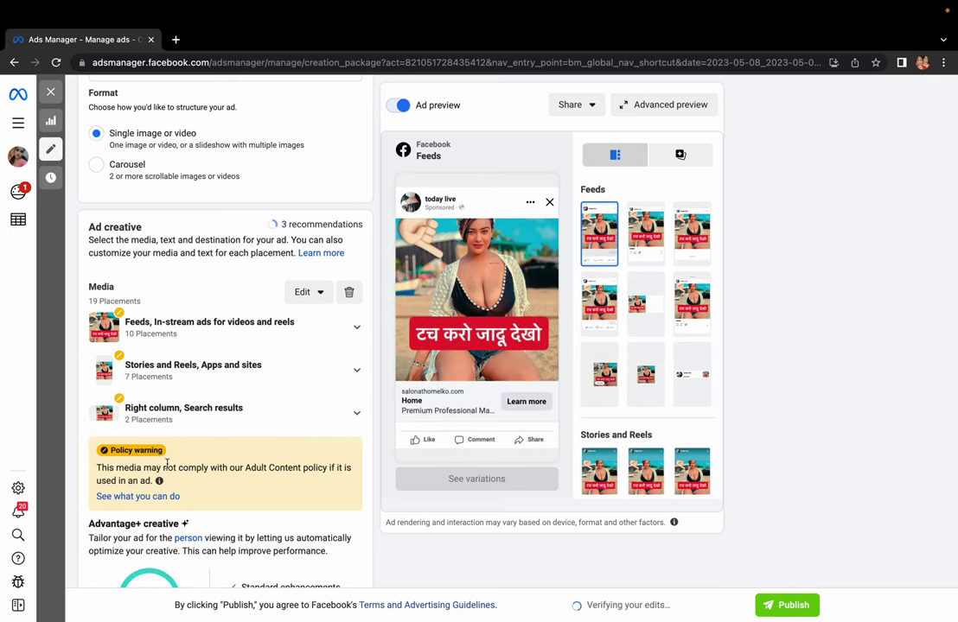
left_click(348, 293)
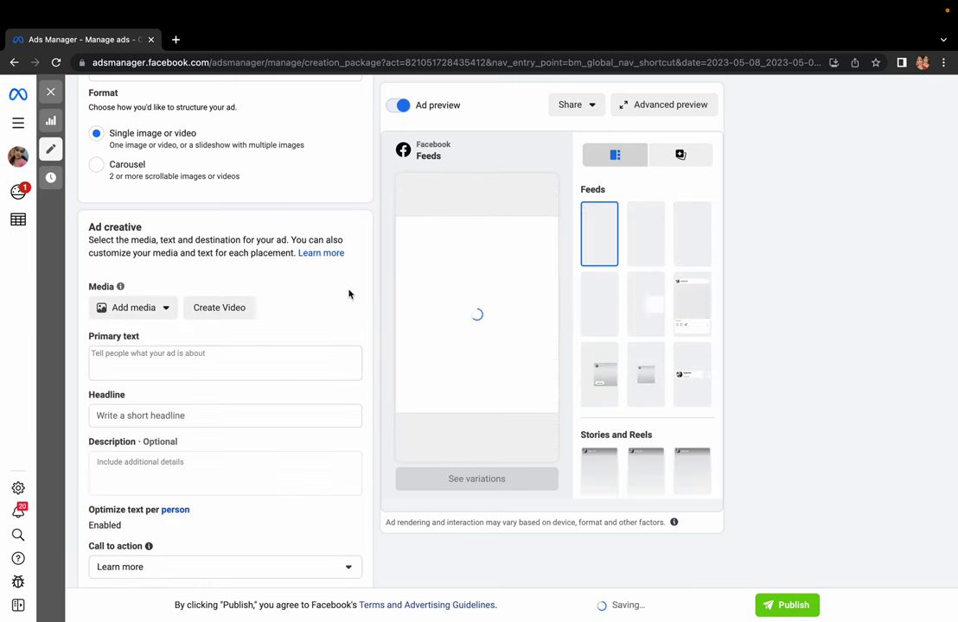
left_click(169, 308)
left_click(132, 336)
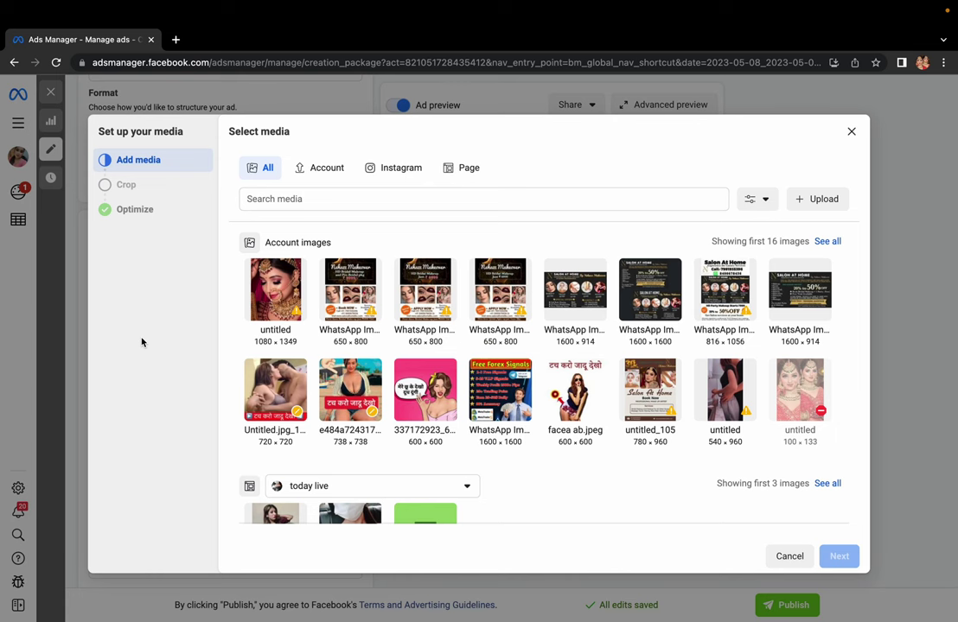
left_click(817, 199)
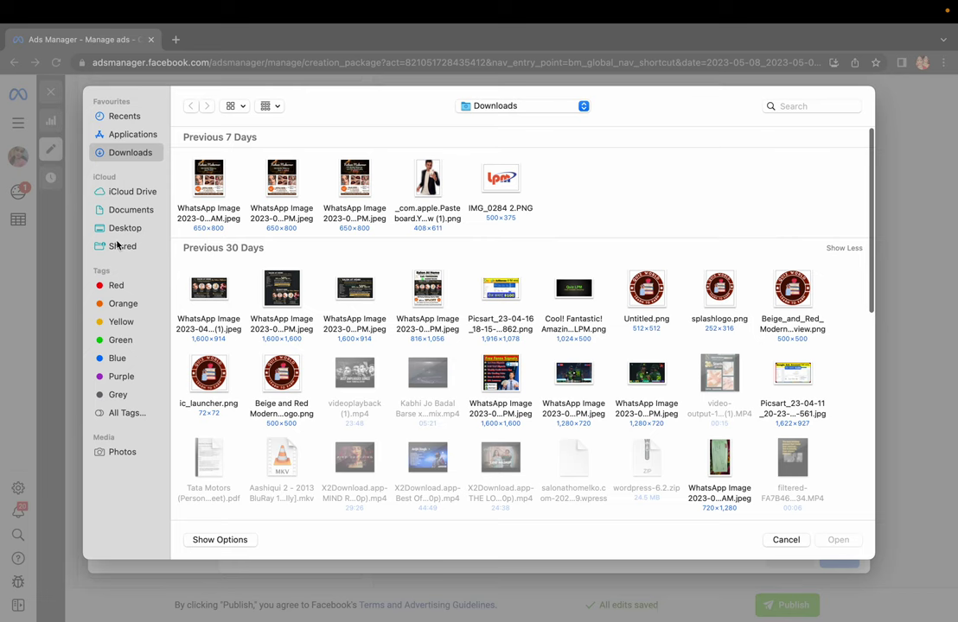
Look through the "best ads" folder in Documents and preview the "टच करो जादू देखो" image with the play symbol.
left_click(126, 210)
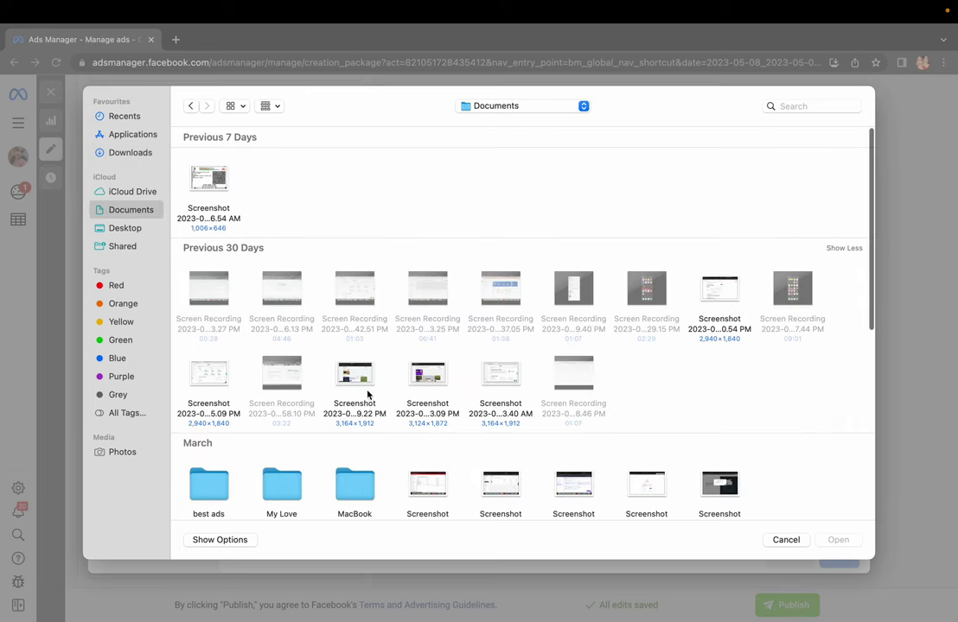
scroll(366, 386, "down", 3)
scroll(297, 449, "down", 5)
scroll(279, 370, "down", 2)
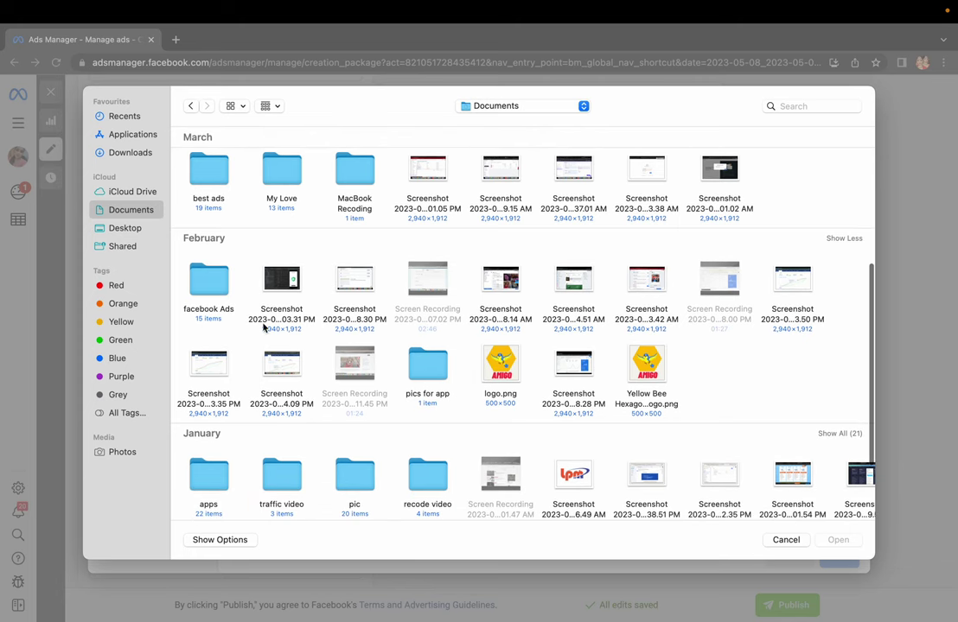
double_click(206, 176)
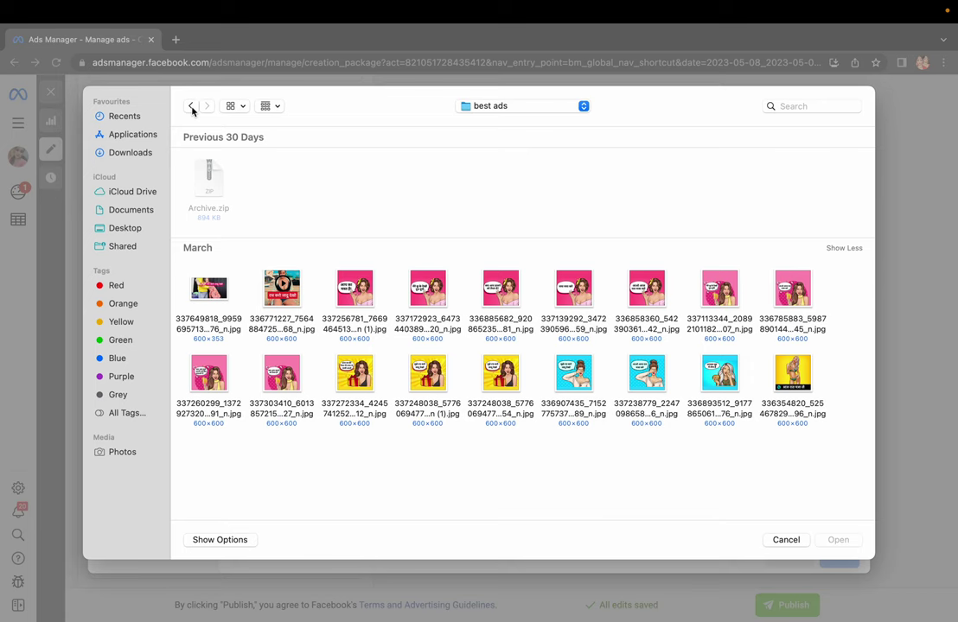
left_click(283, 292)
key("space")
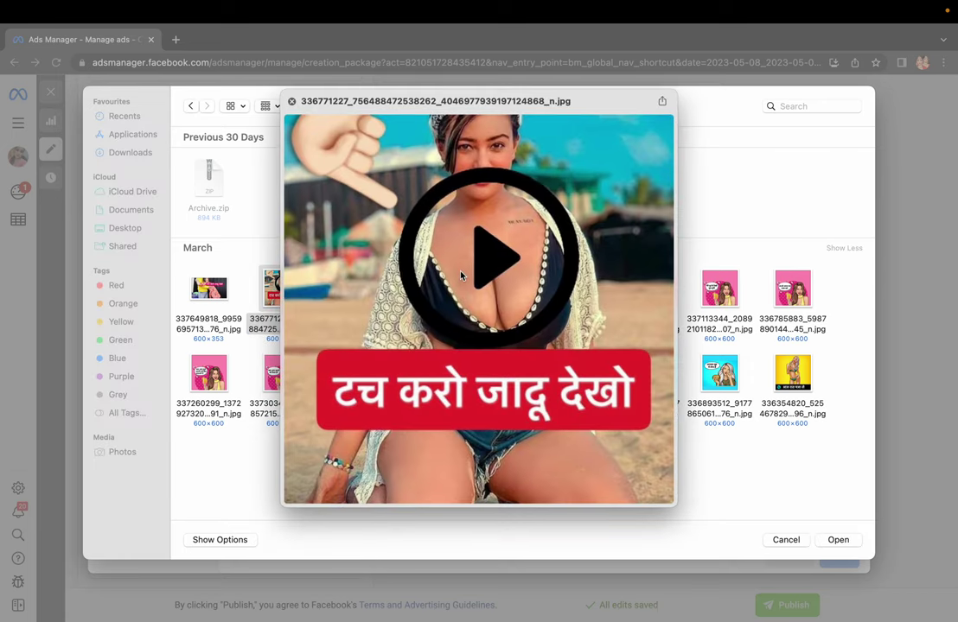
left_click(292, 102)
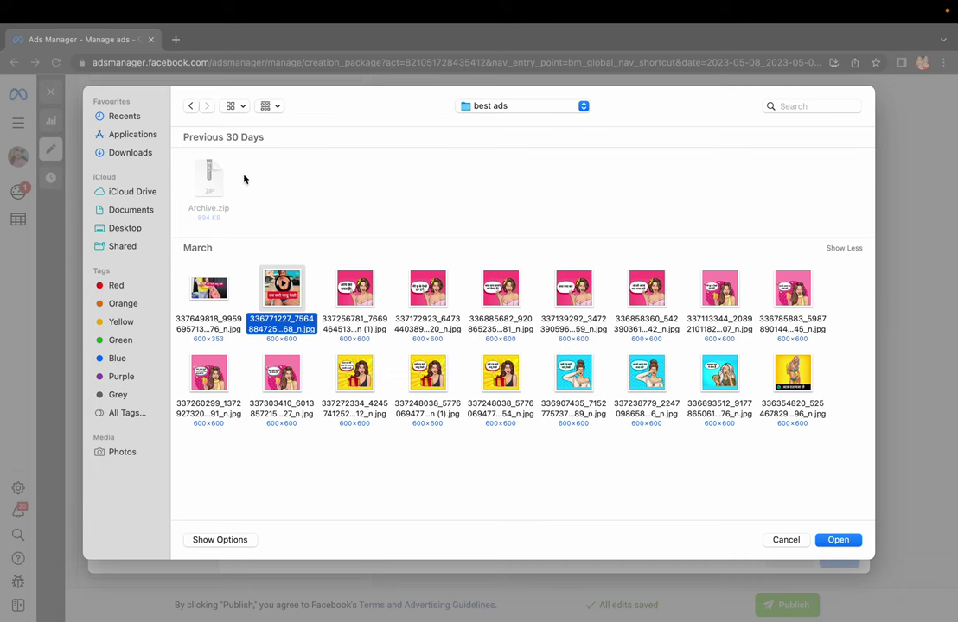
Upload the 738 × 738 image e484a724317acdf6ca22d…7a3.jpeg from the Photo folder inside "facebook Ads" in Documents.
left_click(192, 106)
scroll(268, 380, "down", 5)
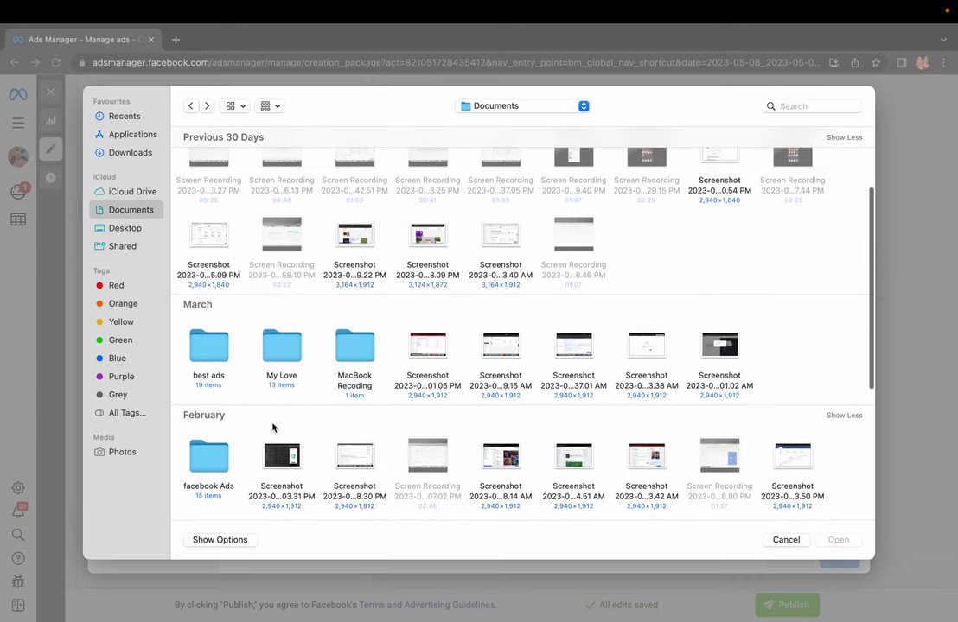
scroll(273, 428, "down", 2)
double_click(210, 367)
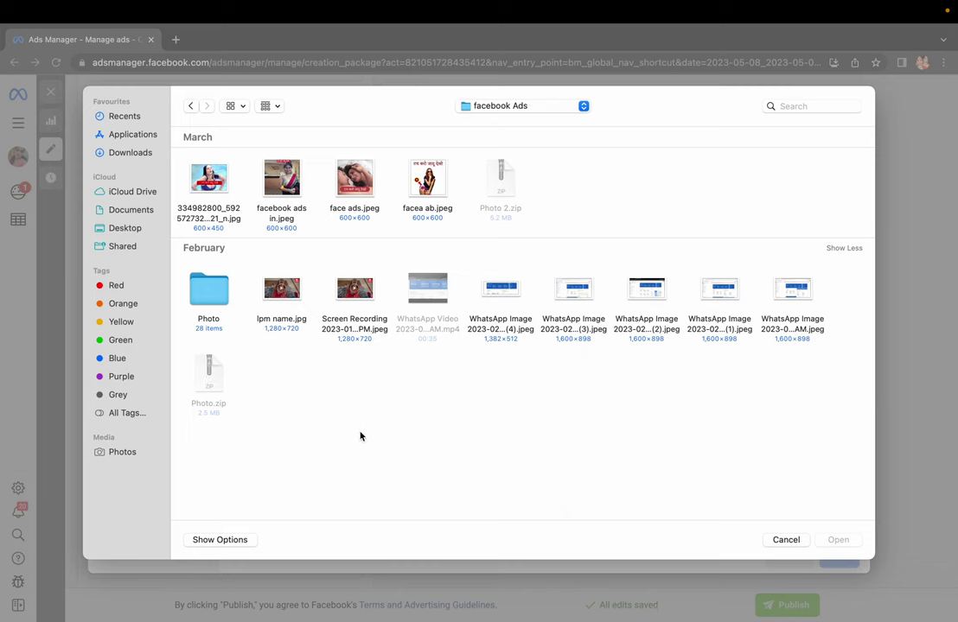
double_click(210, 291)
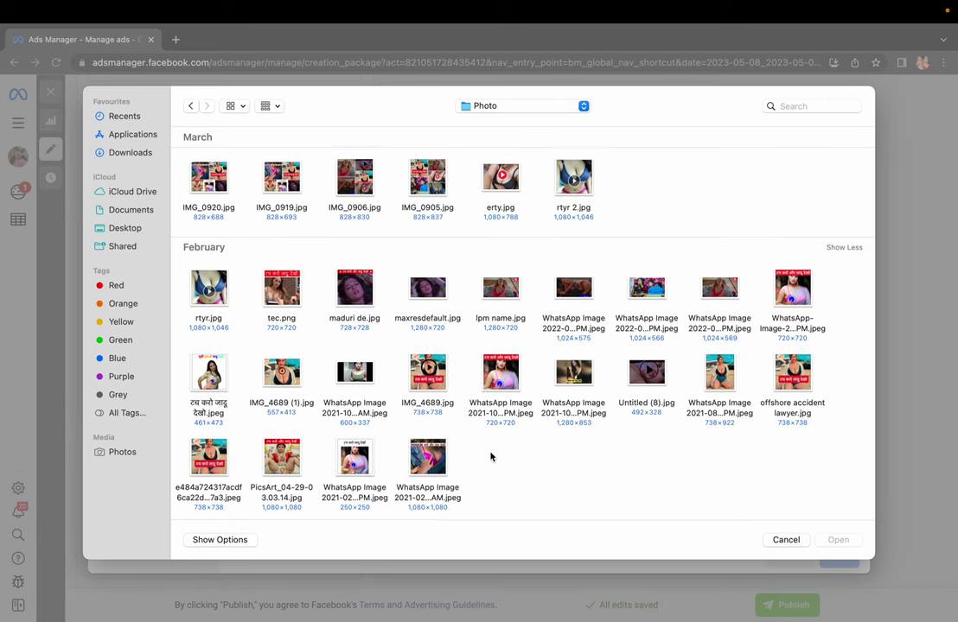
left_click(207, 463)
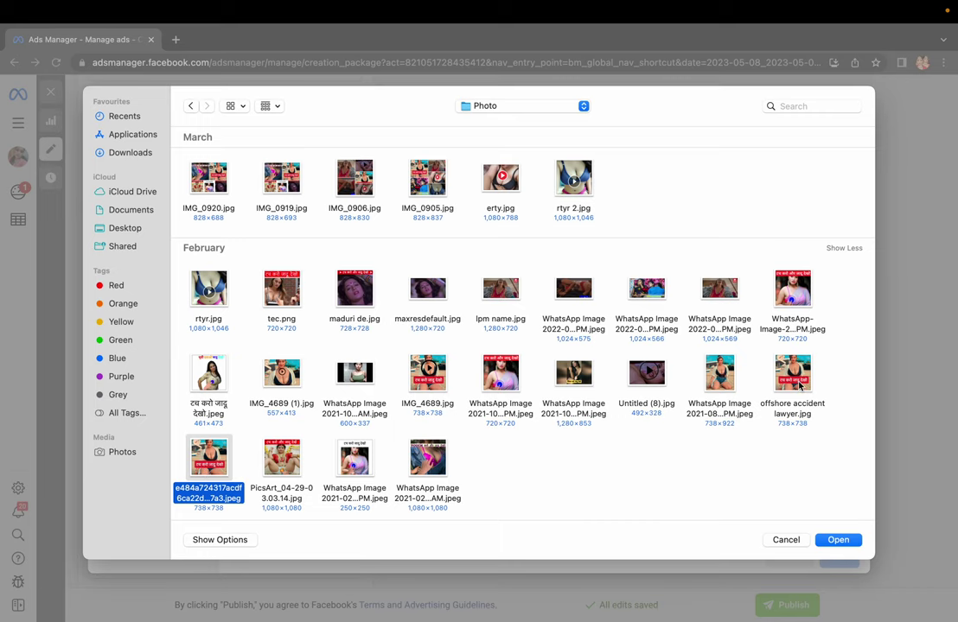
left_click(840, 544)
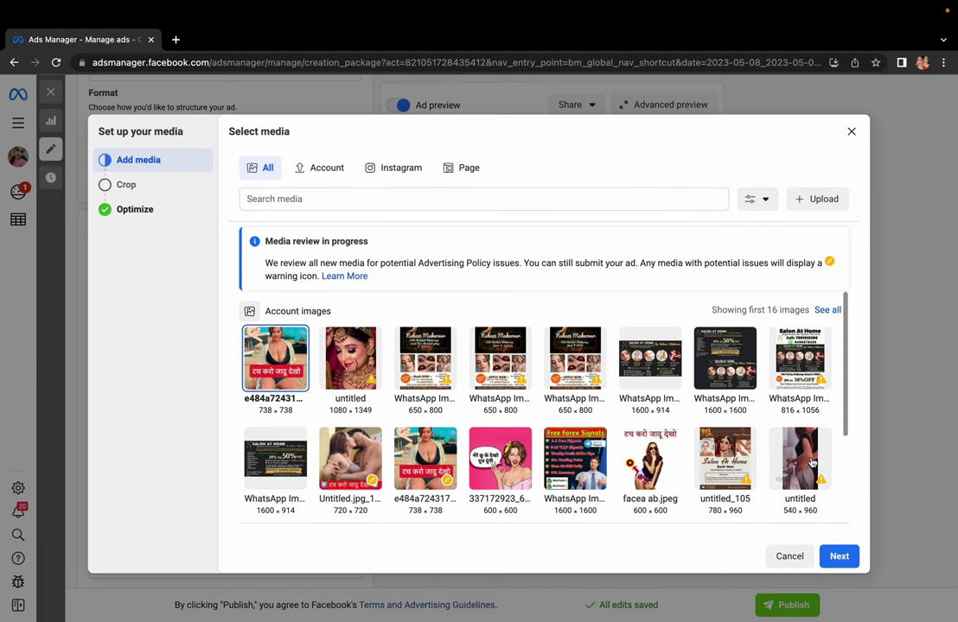
Use the uploaded image with the Original crop for right column and search results, and finish the media setup.
left_click(838, 558)
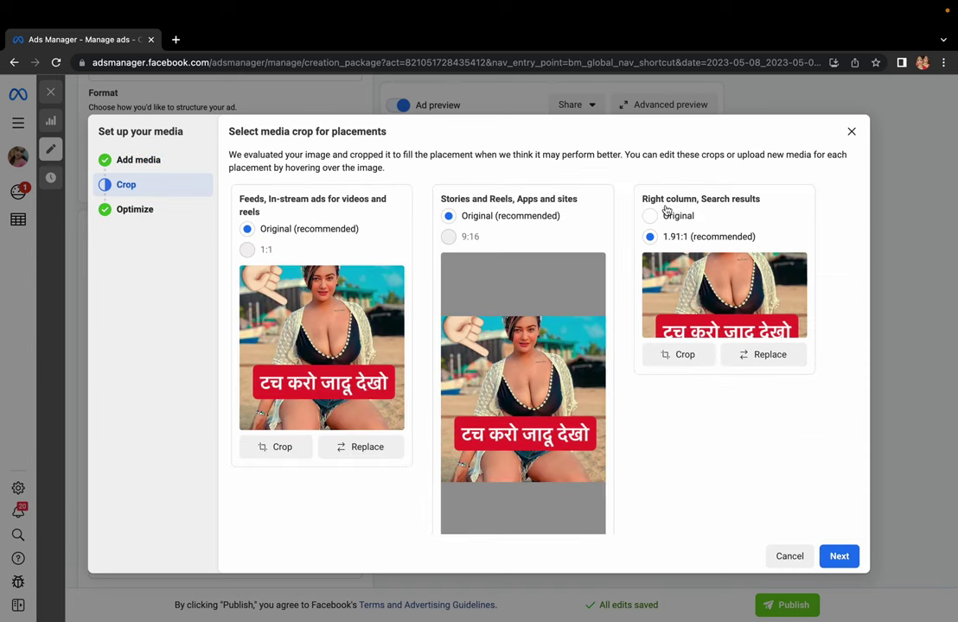
left_click(650, 216)
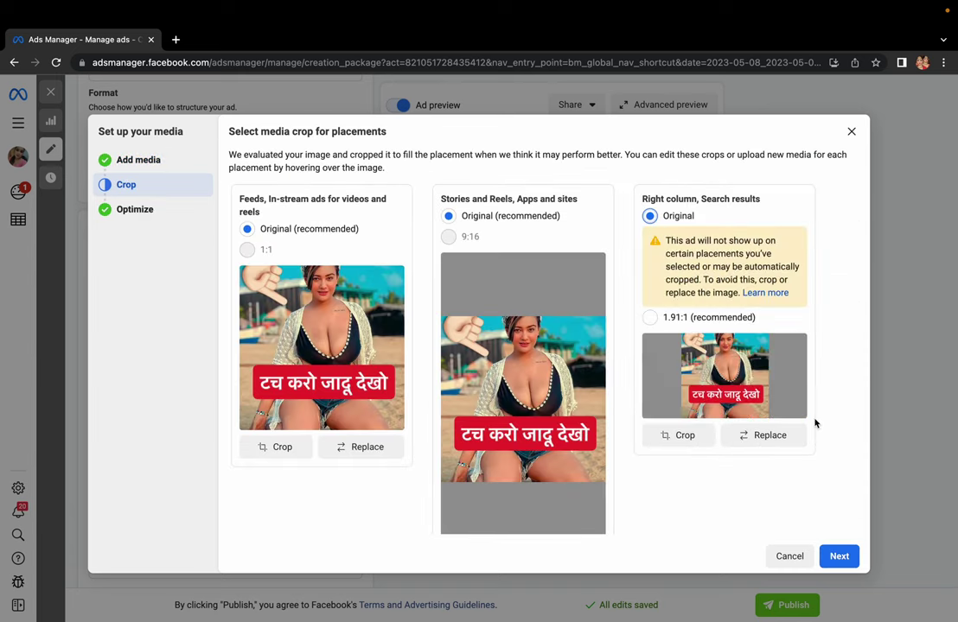
left_click(838, 557)
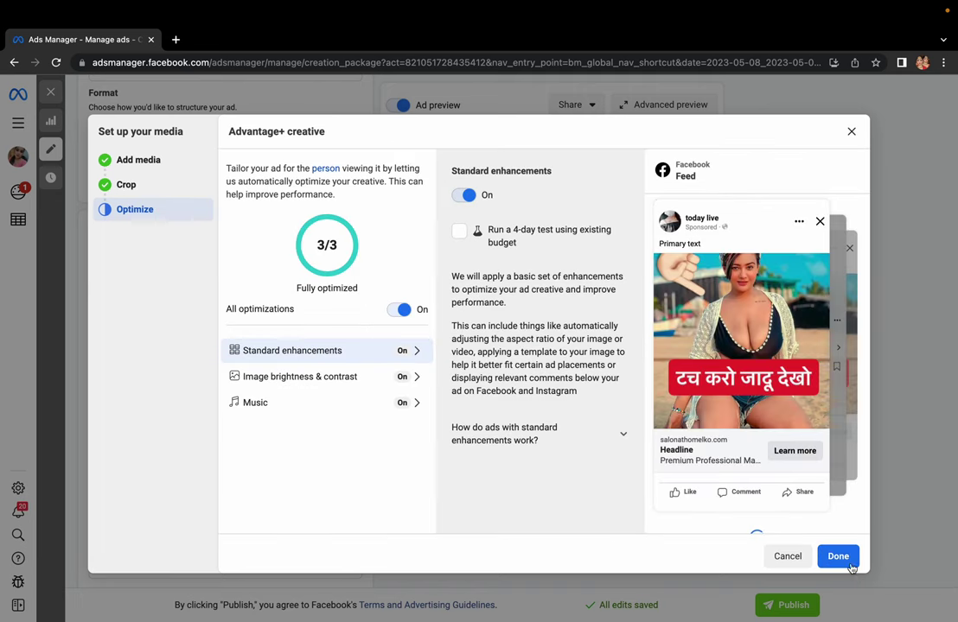
left_click(838, 556)
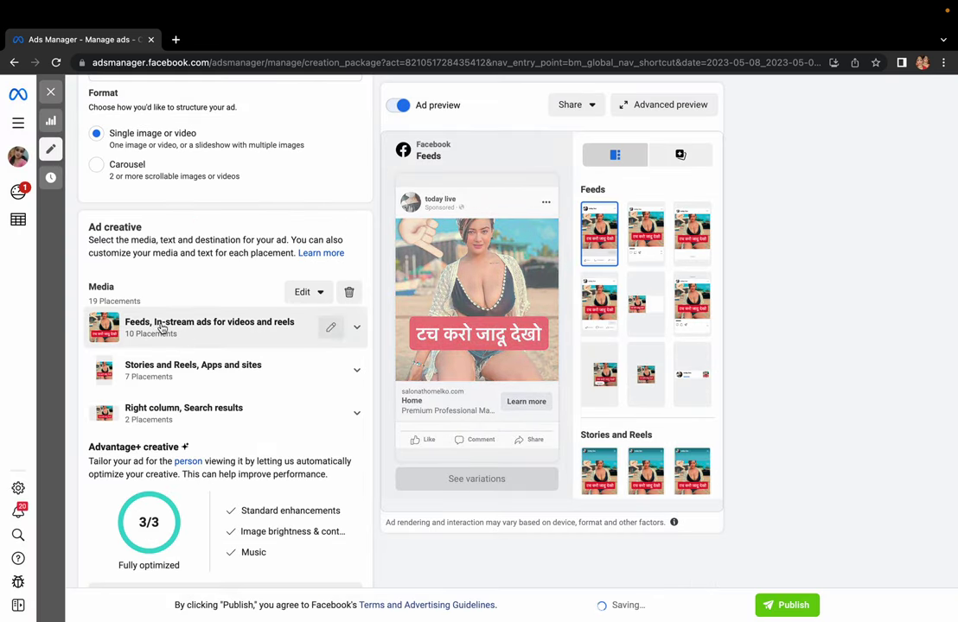
Place the cursor in the ad's primary text, switch to another Chrome profile and open Google Translate.
scroll(248, 466, "down", 5)
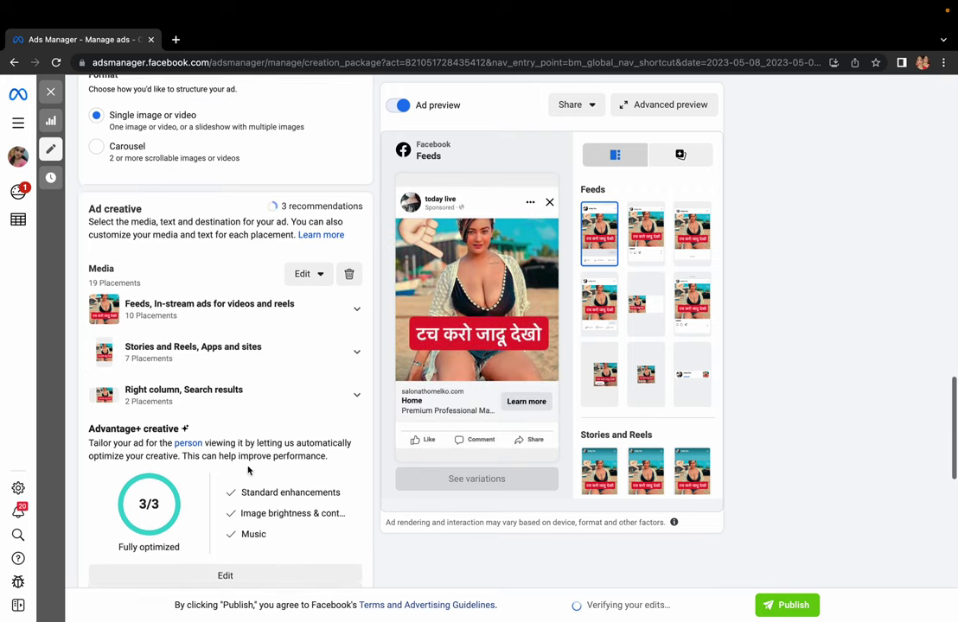
left_click(138, 265)
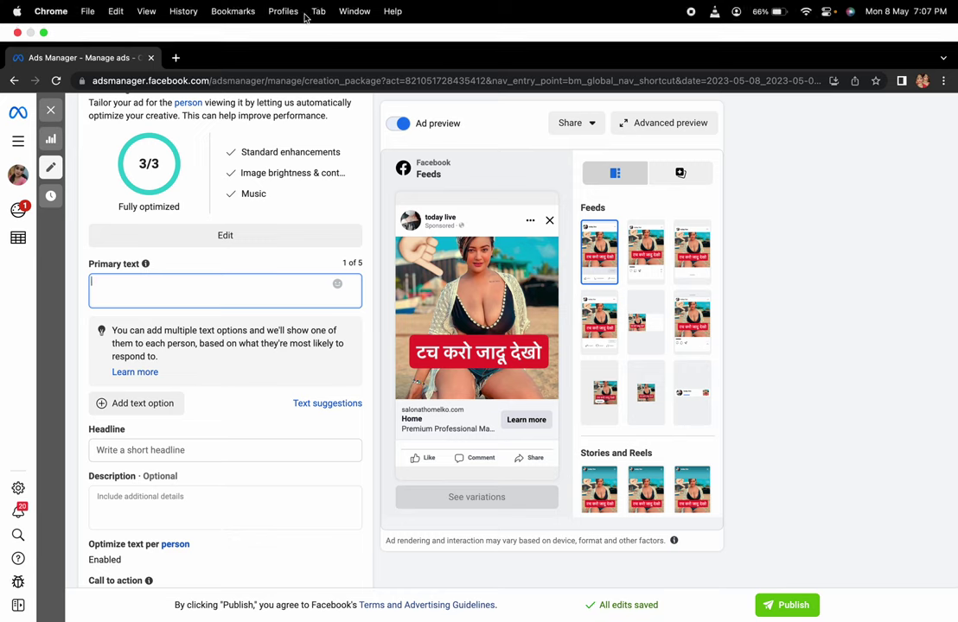
left_click(284, 8)
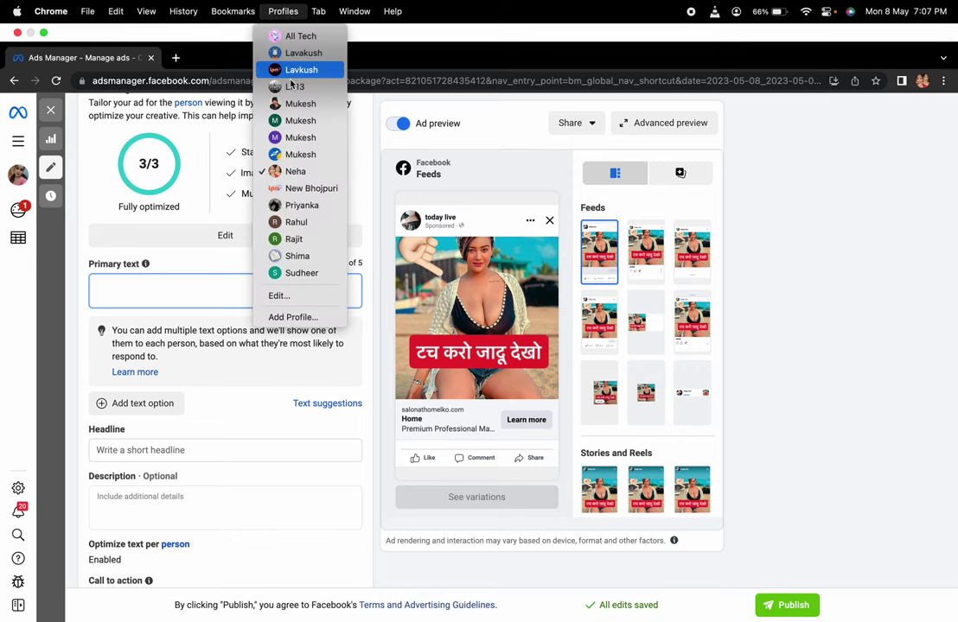
left_click(293, 108)
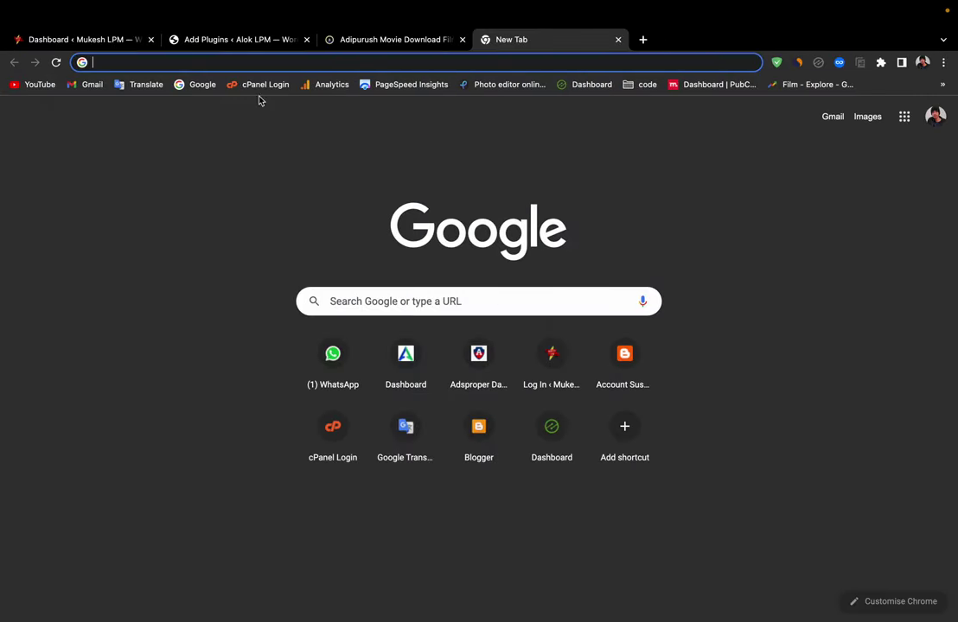
left_click(149, 85)
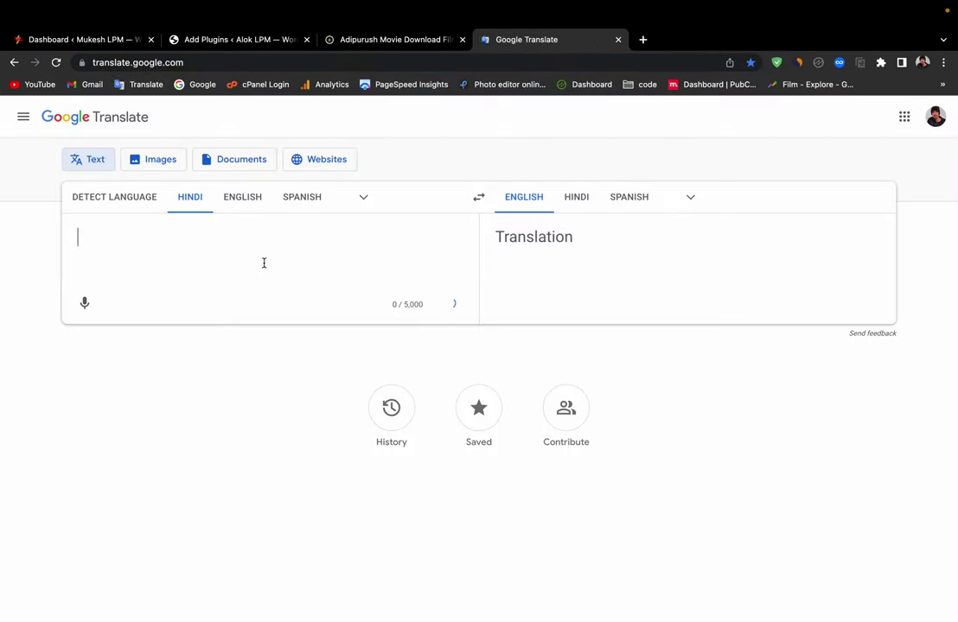
Load the saved phrase "टच करो जादू देखो" in Google Translate and copy its Hindi text.
left_click(481, 408)
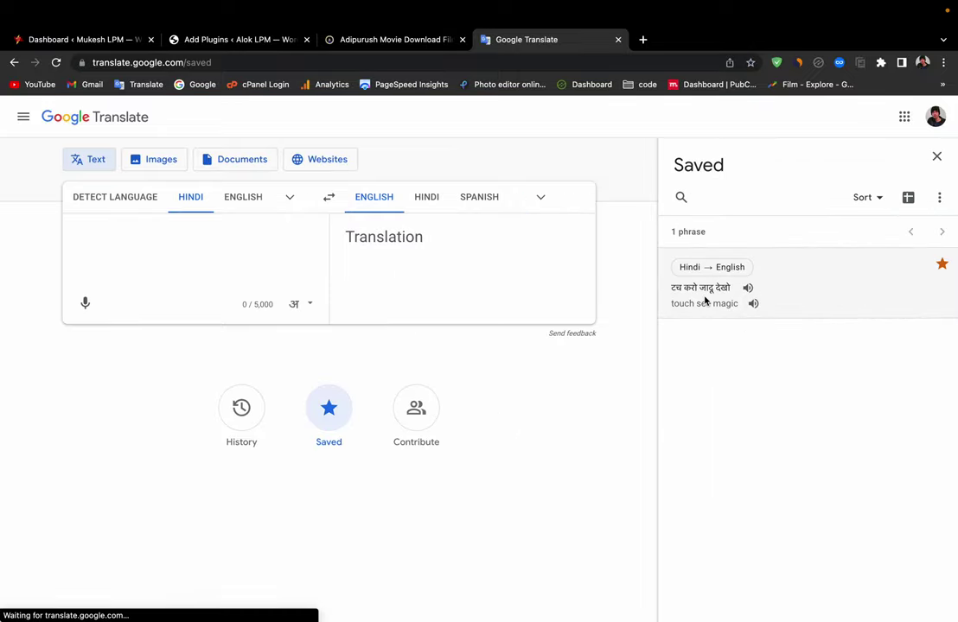
left_click(704, 293)
triple_click(225, 247)
key("ctrl+c")
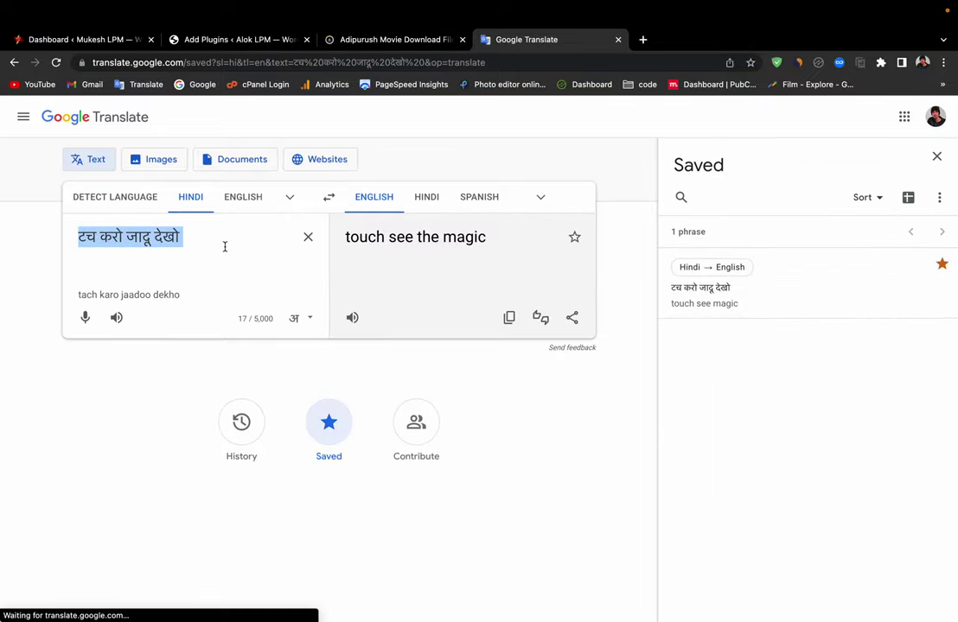
Switch back to Ads Manager and paste "टच करो जादू देखो" as the ad's primary text.
key("ctrl+Right")
key("ctrl+Left")
key("ctrl+Left")
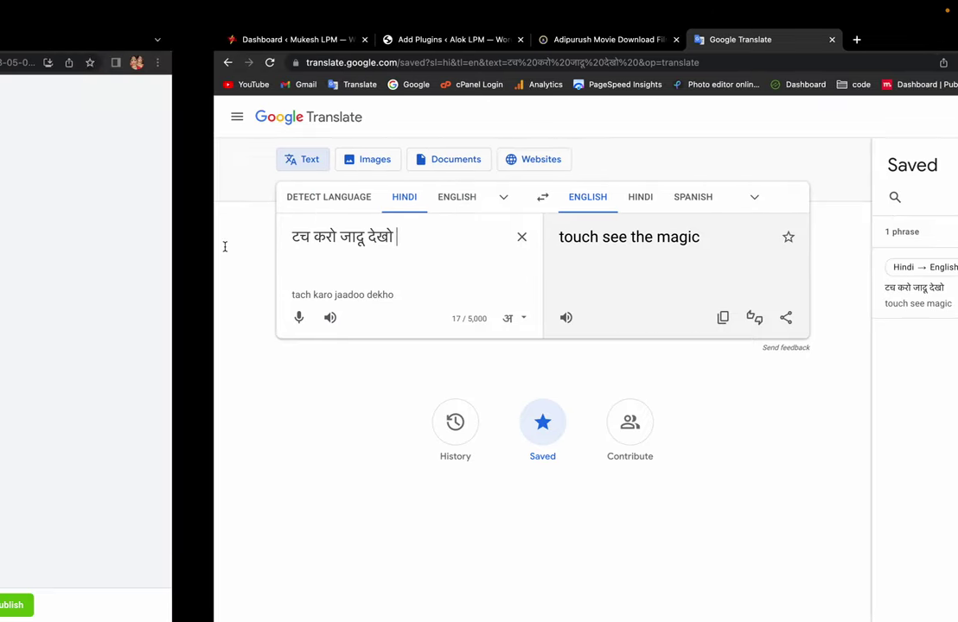
left_click(222, 280)
key("ctrl+v")
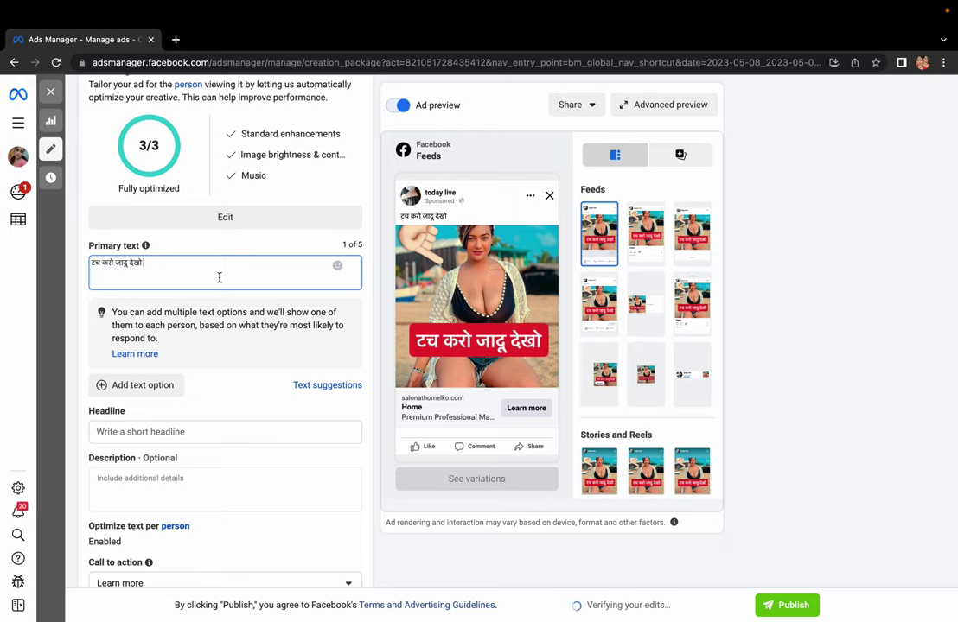
scroll(218, 453, "down", 5)
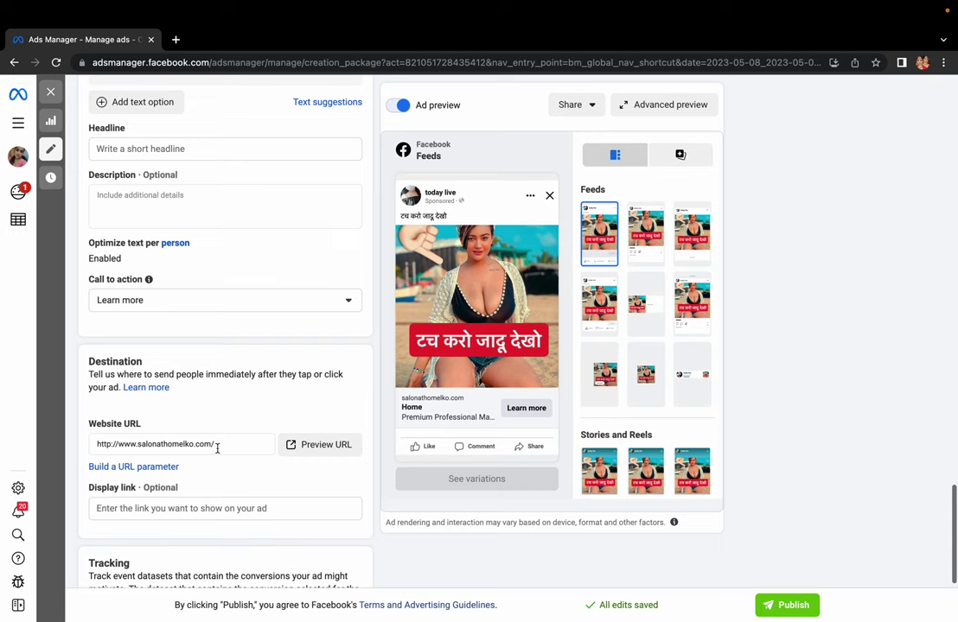
scroll(217, 448, "down", 2)
scroll(218, 453, "down", 2)
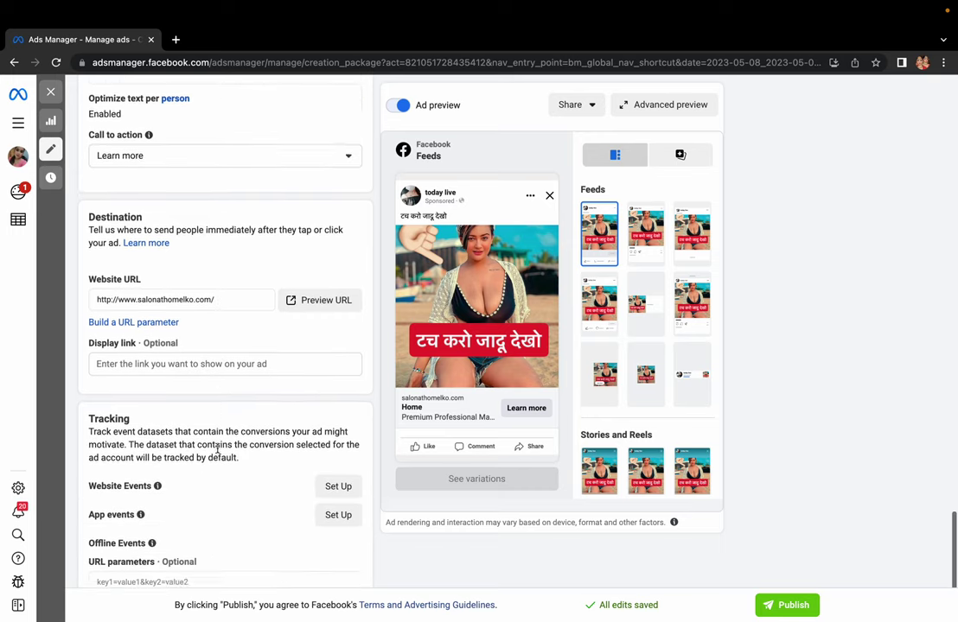
scroll(217, 453, "up", 6)
scroll(218, 451, "down", 1)
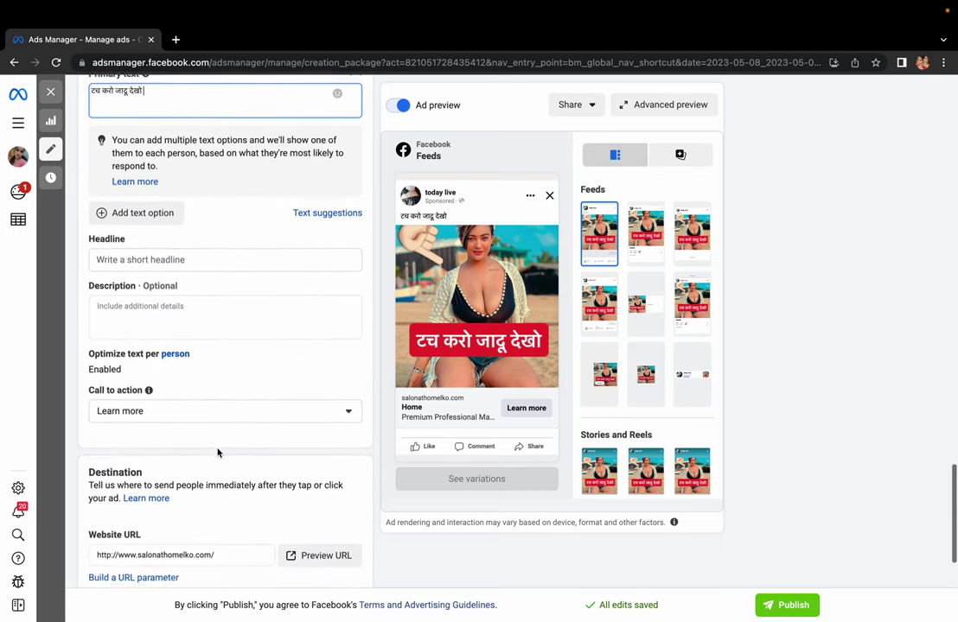
left_click(175, 39)
type("go")
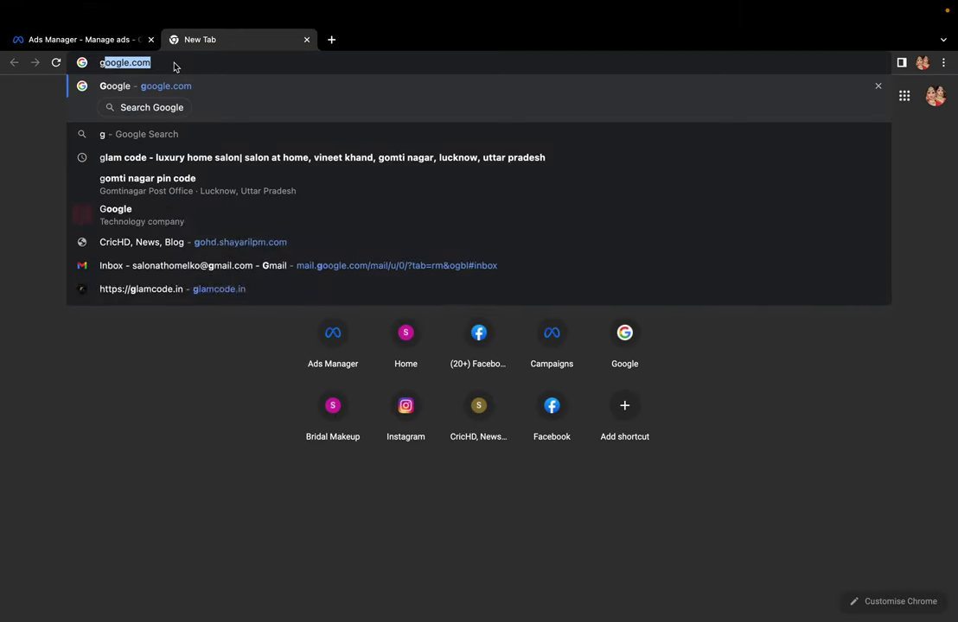
key("Up")
key("Up")
key("Up")
key("Up")
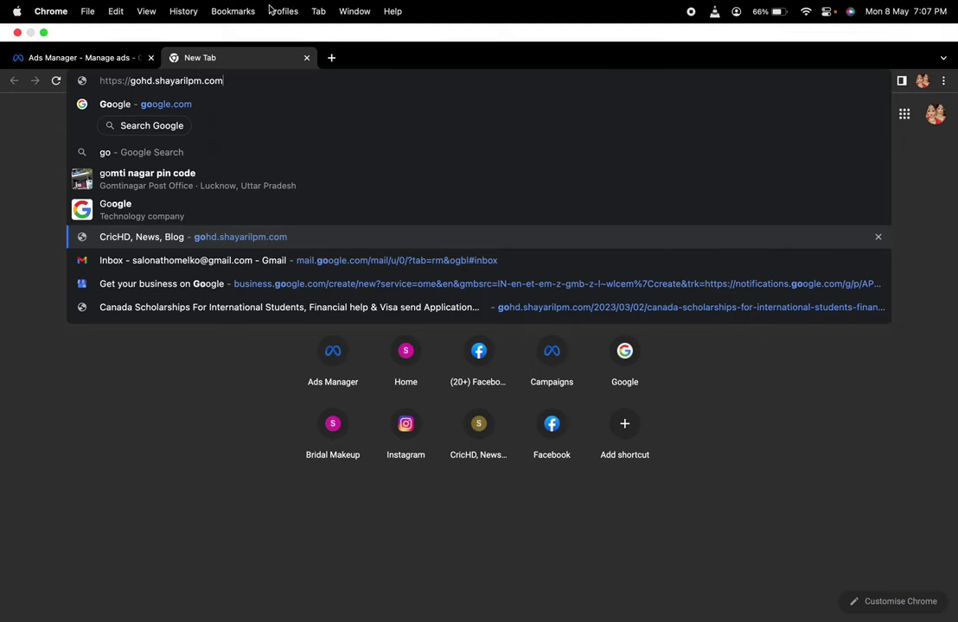
key("super+a")
key("super+c")
key("BackSpace")
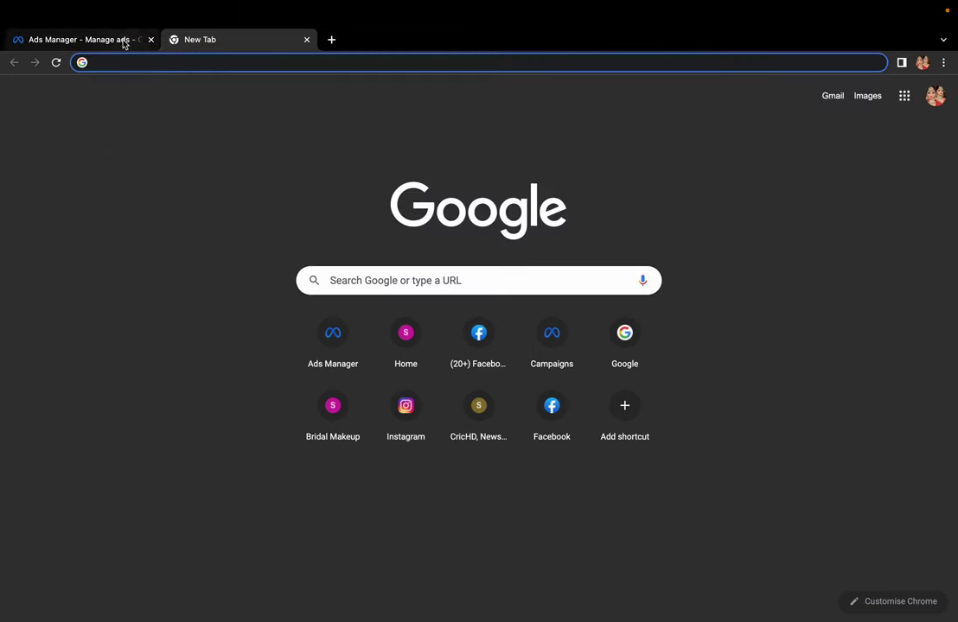
left_click(124, 41)
scroll(172, 440, "down", 2)
left_click(188, 429)
key("super+a")
key("super+v")
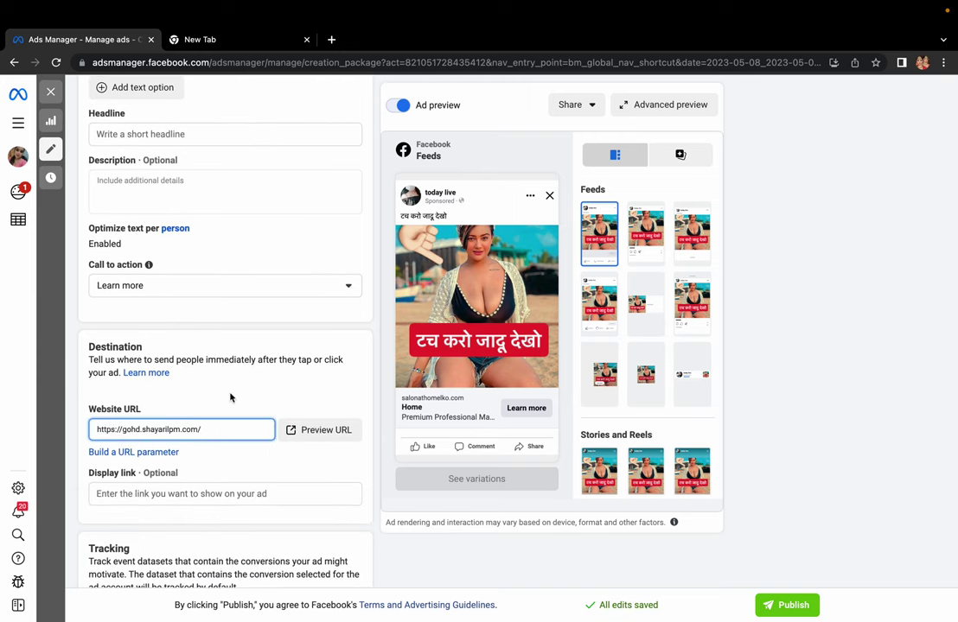
scroll(230, 398, "up", 3)
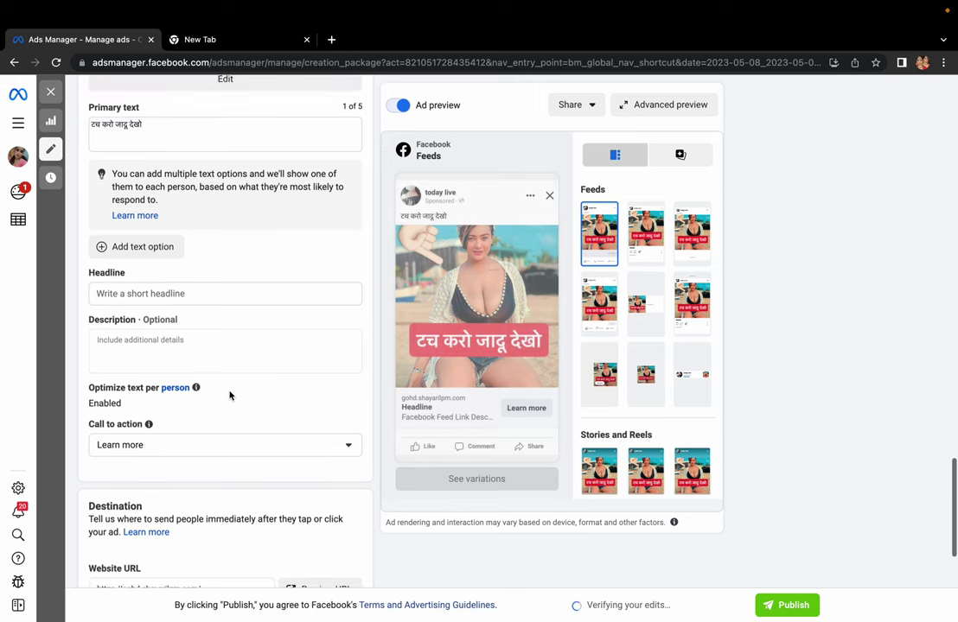
scroll(259, 450, "down", 5)
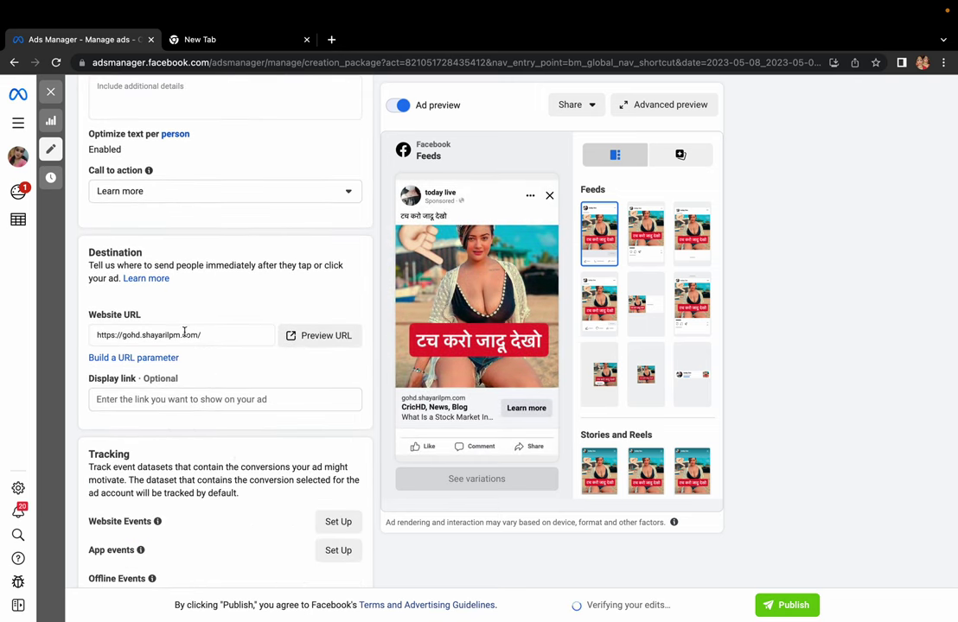
mouse_move(443, 420)
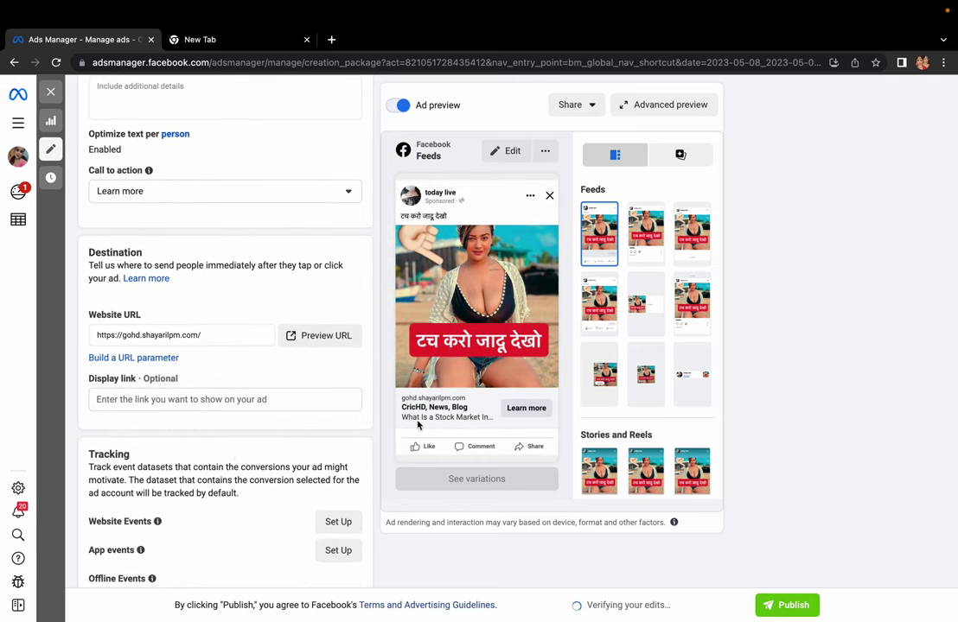
Change the ad's call to action to "No button".
scroll(284, 423, "up", 3)
left_click(251, 346)
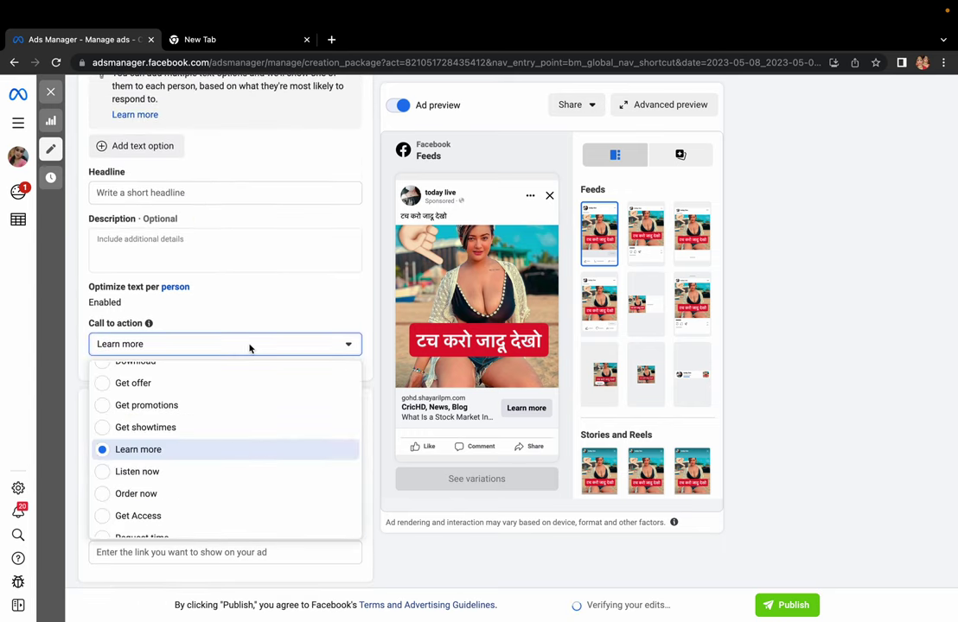
scroll(159, 420, "up", 5)
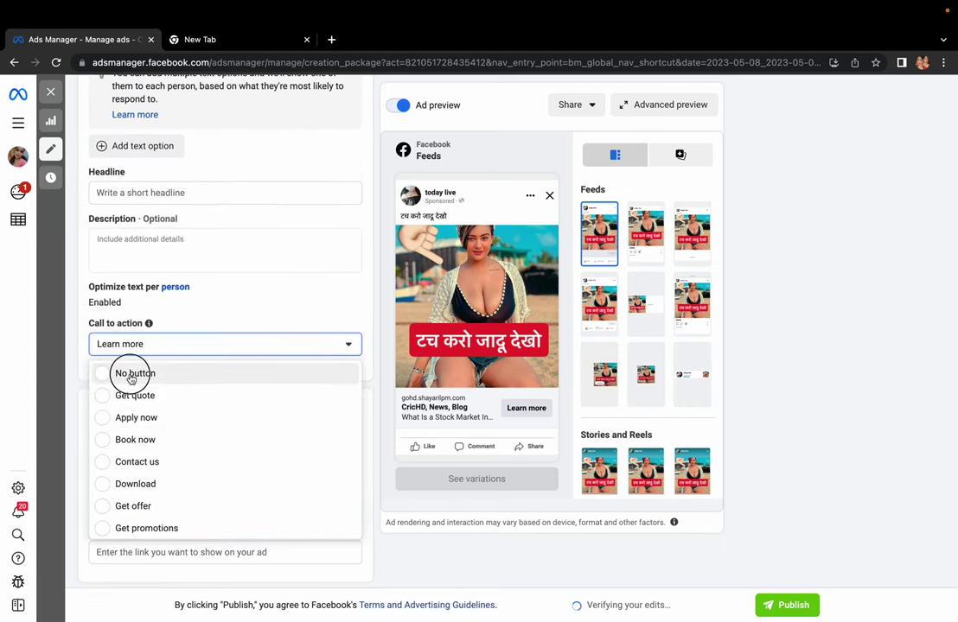
left_click(130, 378)
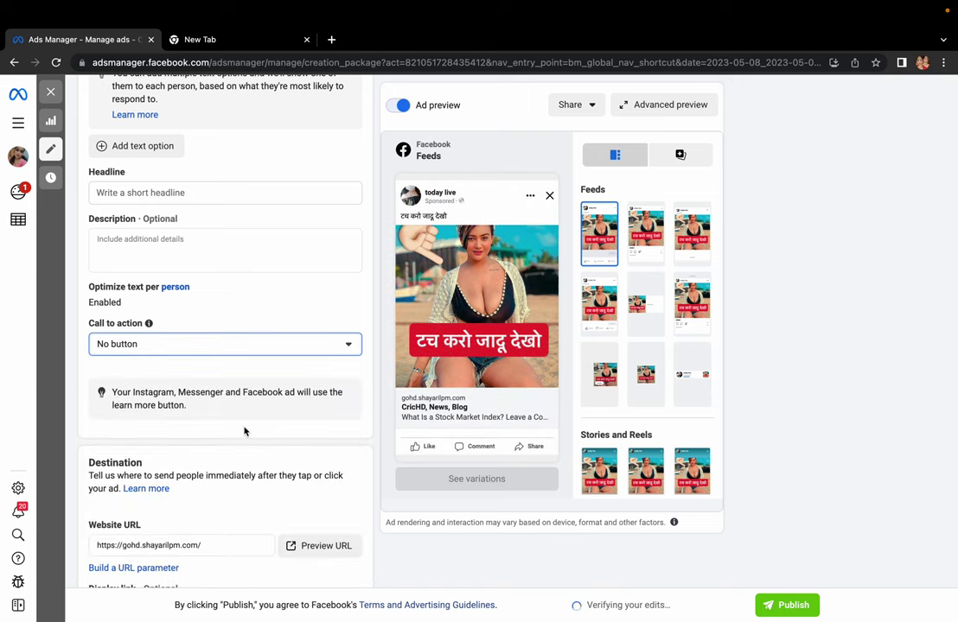
Publish the tailored web traffic campaign, then view and close the publishing confirmation details.
scroll(244, 431, "up", 5)
scroll(182, 426, "down", 1)
scroll(268, 432, "down", 4)
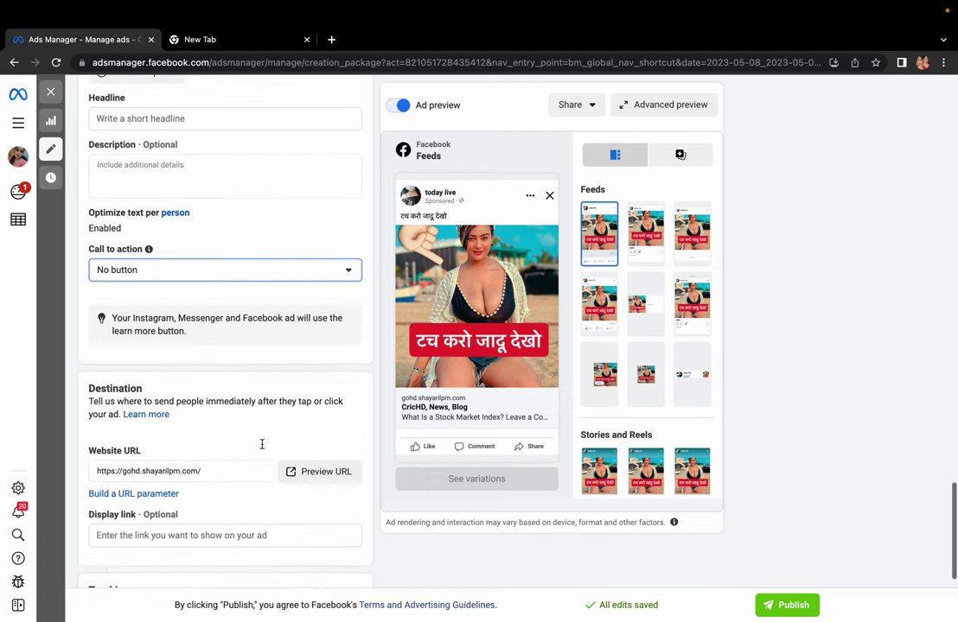
scroll(262, 445, "down", 4)
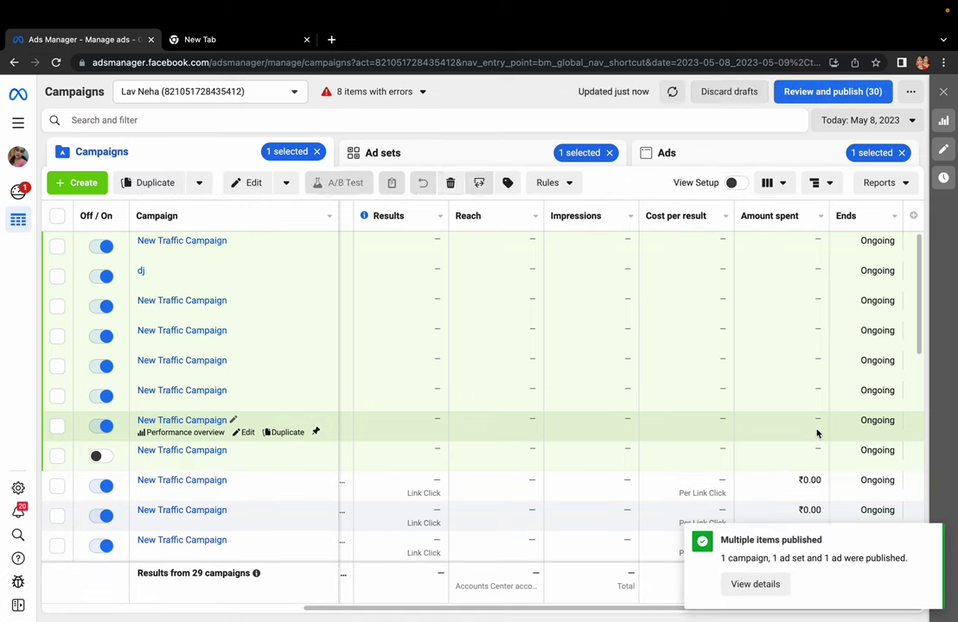
left_click(761, 584)
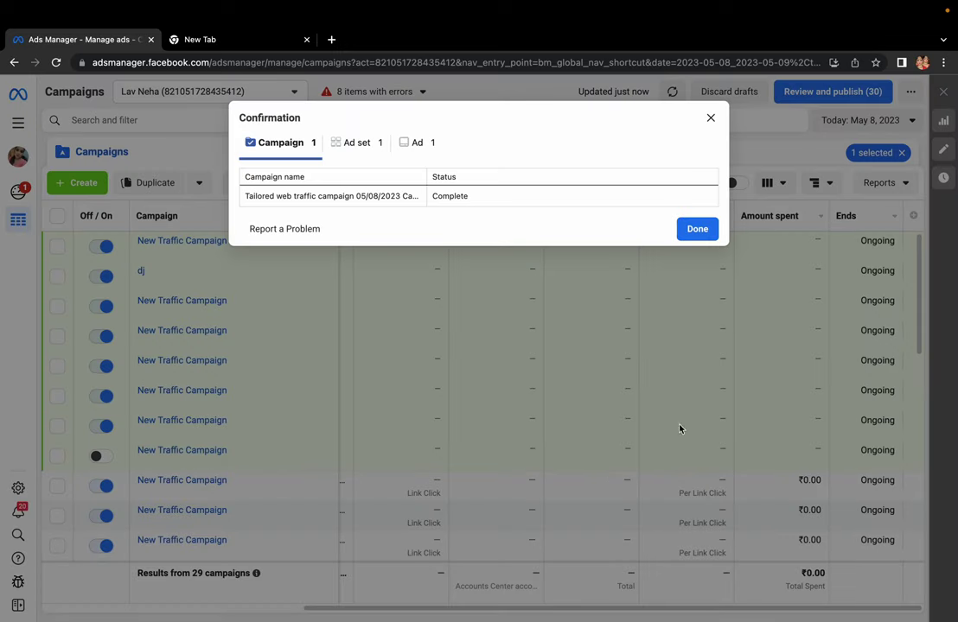
left_click(696, 230)
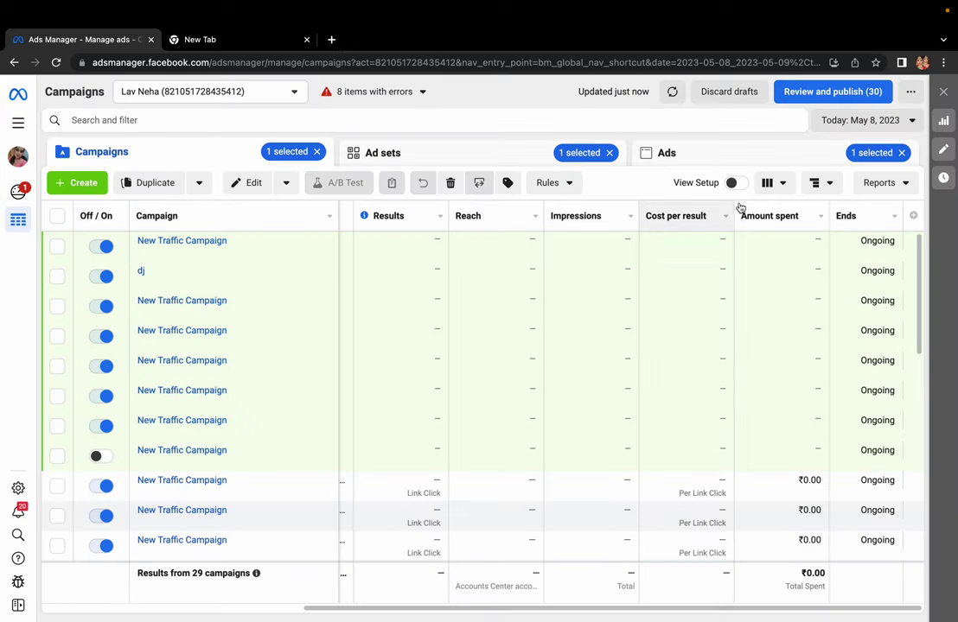
Show the Ads list, clear the campaign and ad set selections, and look through all the account's ads.
left_click(891, 152)
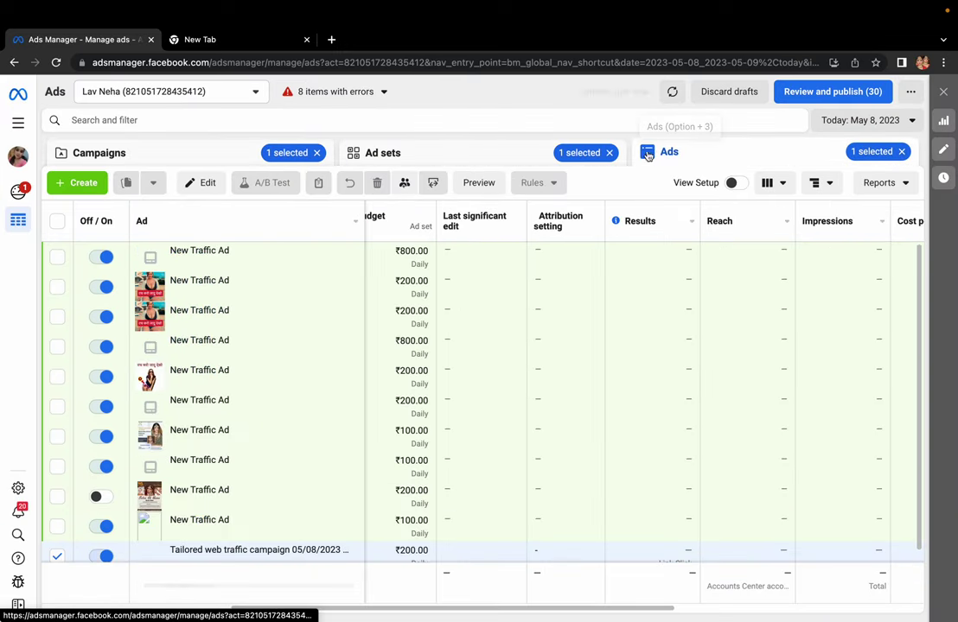
left_click(610, 153)
left_click(317, 152)
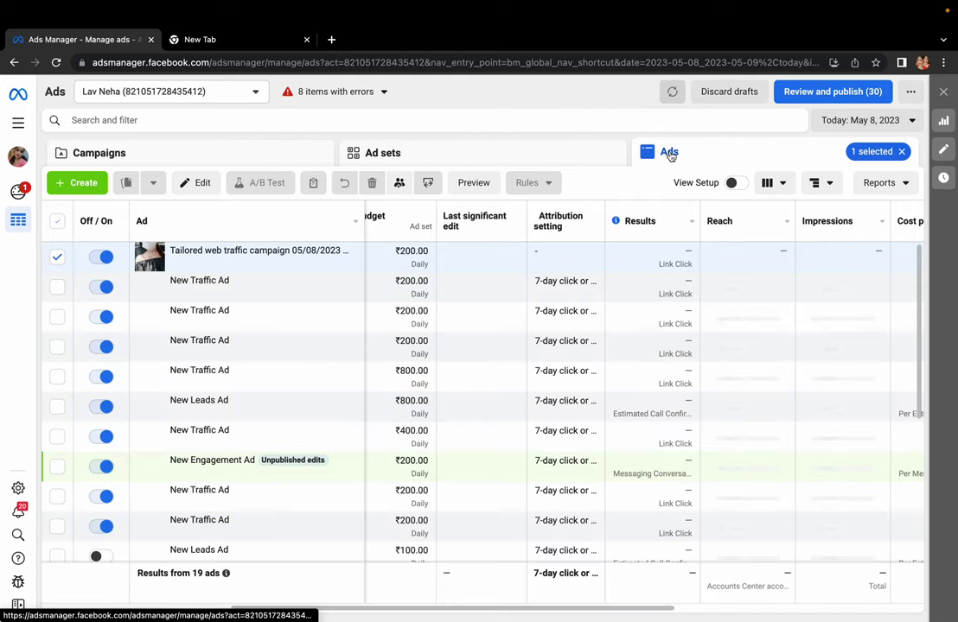
scroll(521, 412, "down", 2)
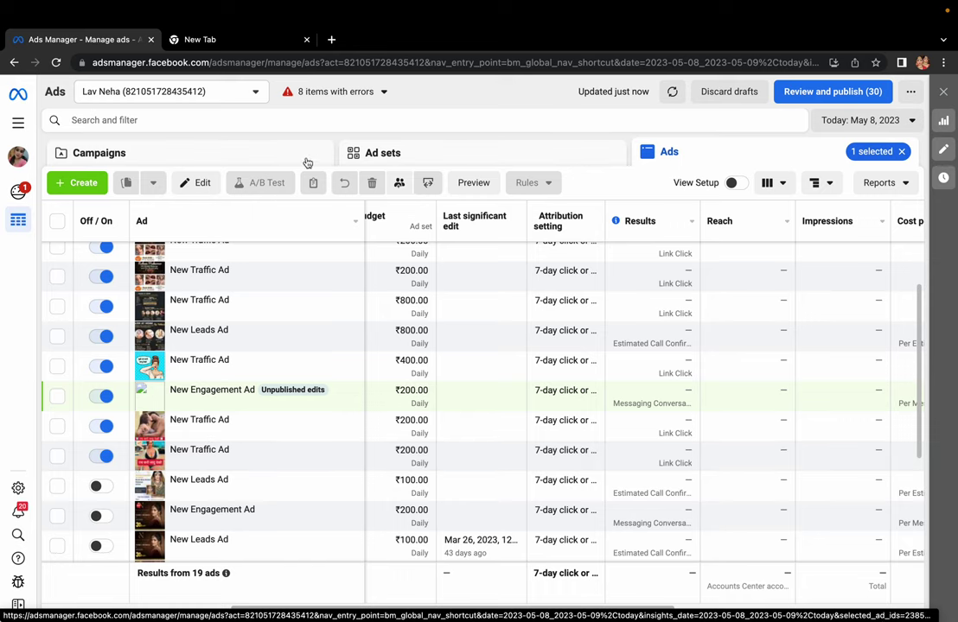
Search Google for "facebook ads library" in a new tab and open Facebook's Ad Library page.
left_click(331, 40)
type("fa")
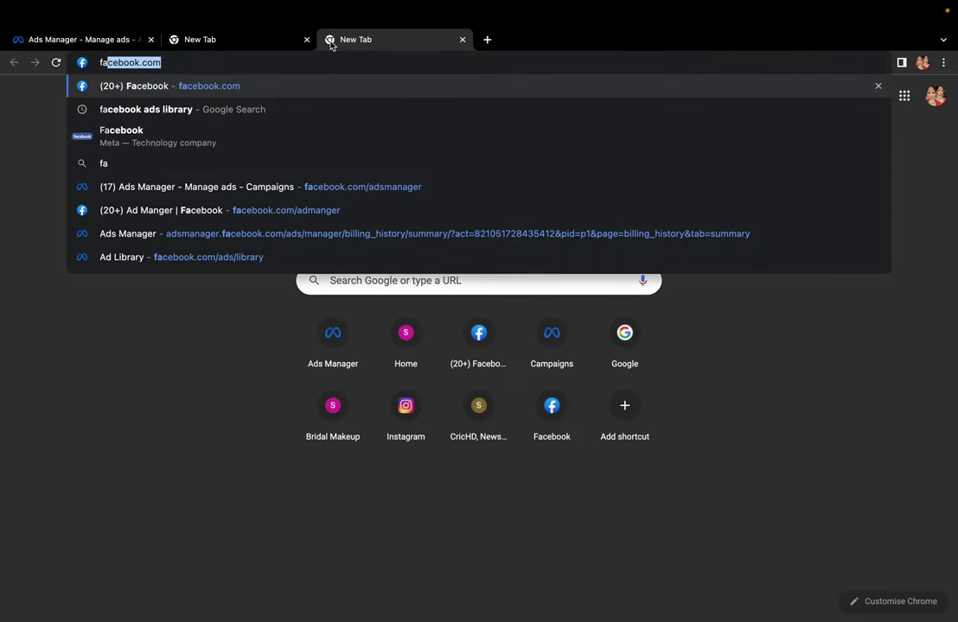
key("Down")
key("Return")
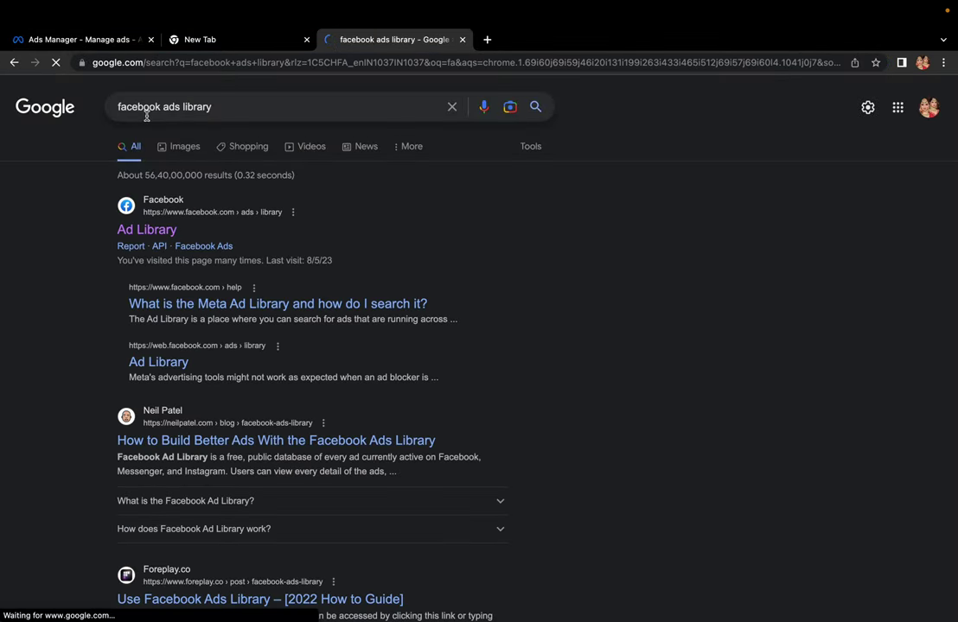
left_click(155, 231)
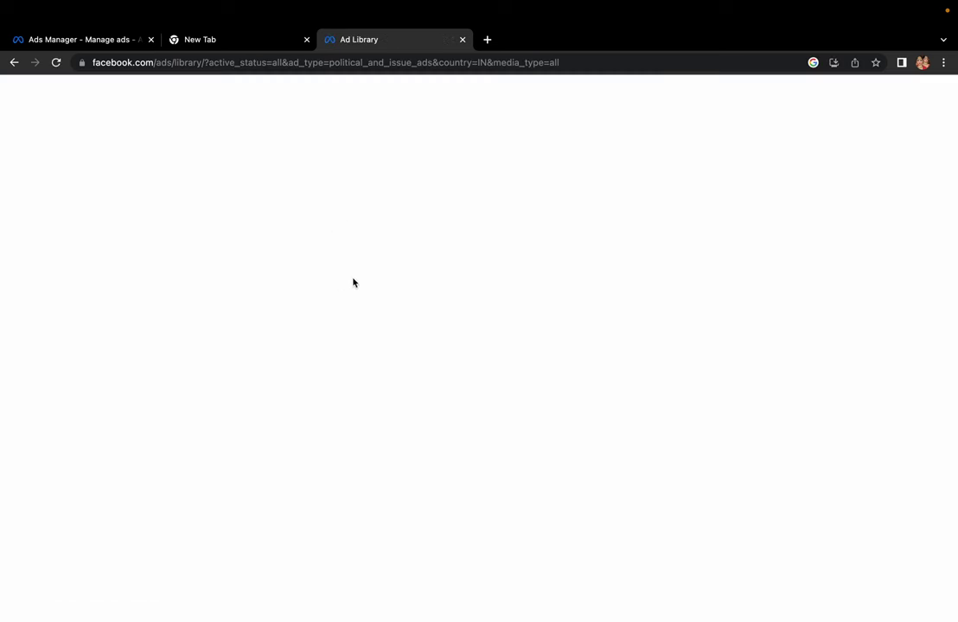
Set the Ad Library category to All ads and show the recent keyword searches.
left_click(291, 385)
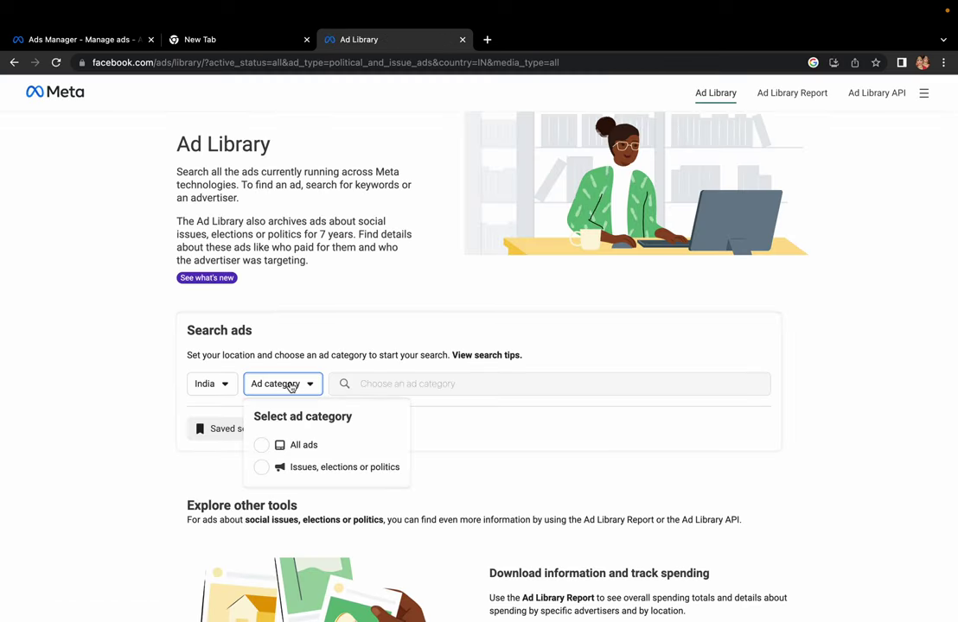
left_click(273, 444)
left_click(406, 385)
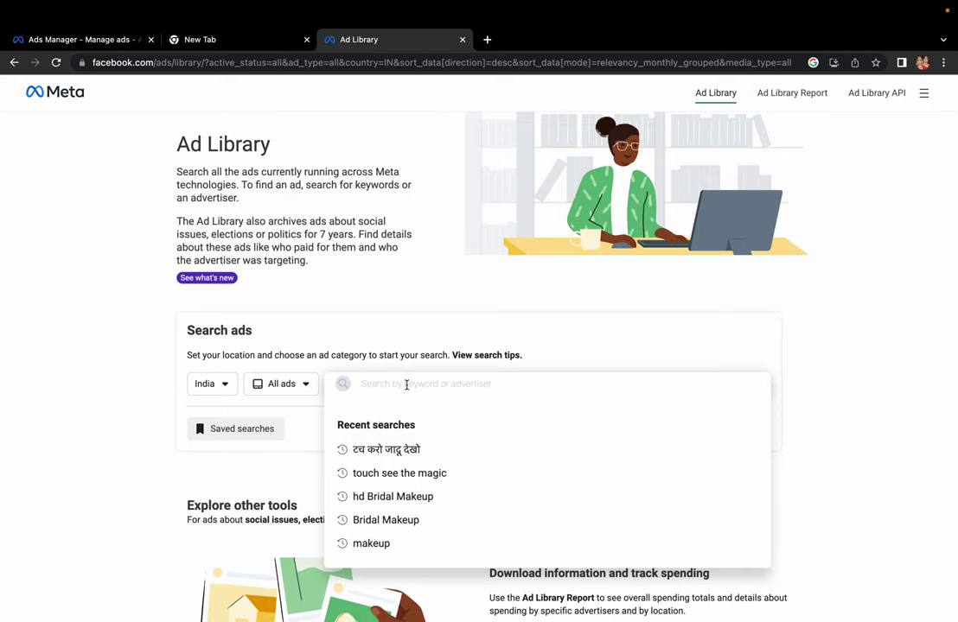
mouse_move(689, 7)
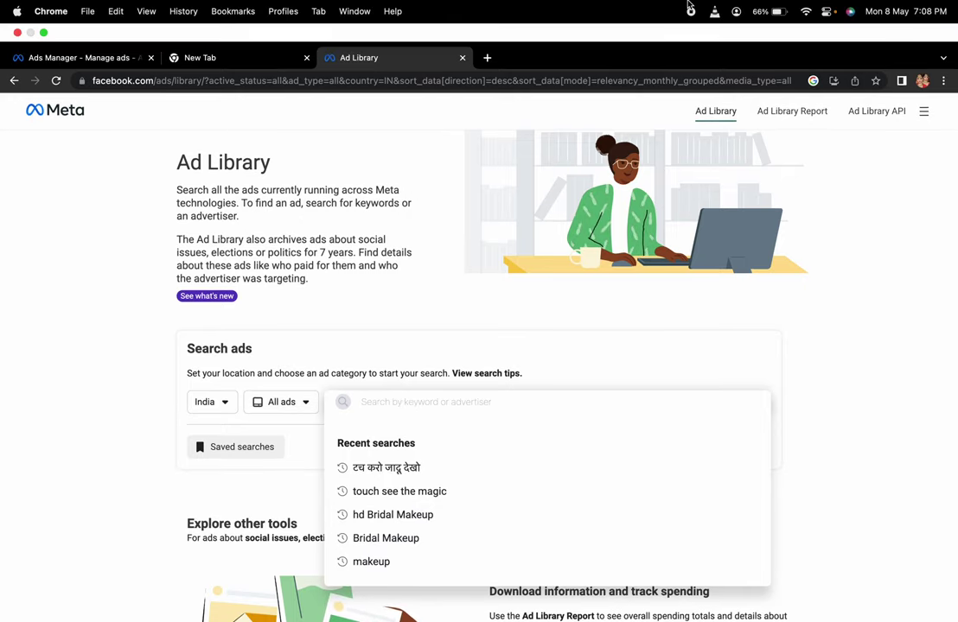